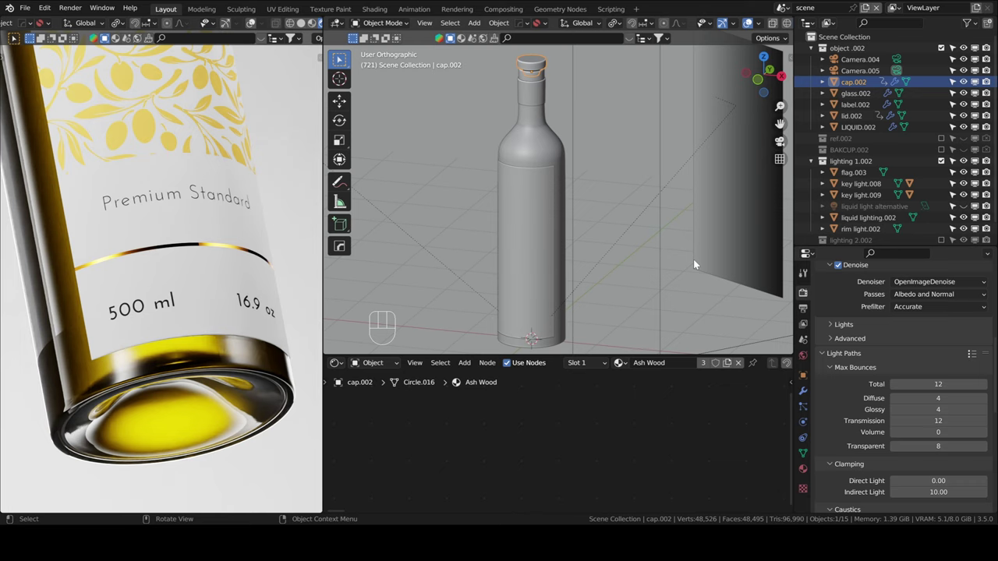
Step: Examine the rendered bottle from its base and label out to the full composition
scroll(217, 292, "down", 3)
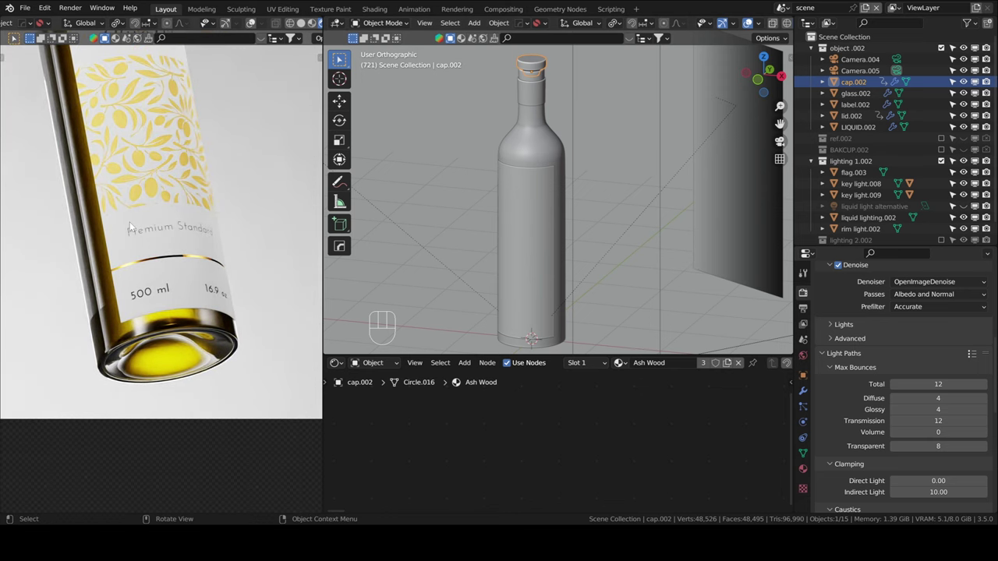
middle_click_drag(137, 222, 134, 278, "alt+shift")
scroll(138, 261, "down", 2)
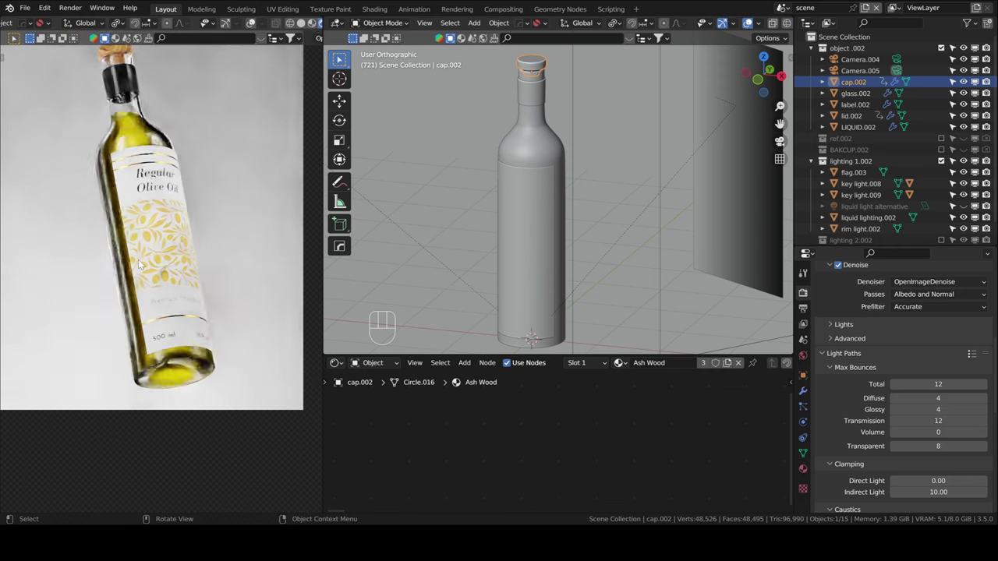
middle_click_drag(148, 242, 167, 290, "alt+shift")
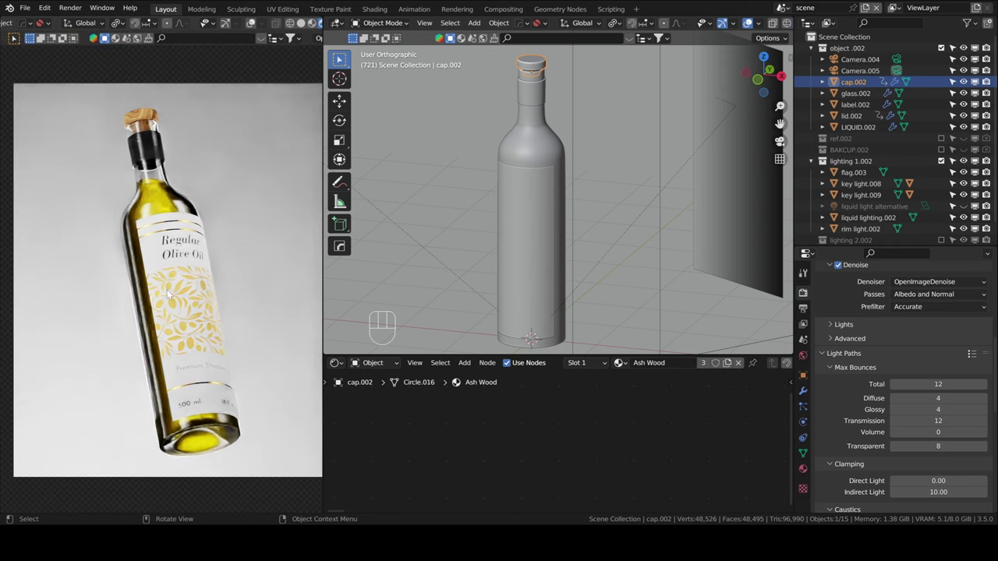
middle_click_drag(149, 201, 139, 197, "alt+shift")
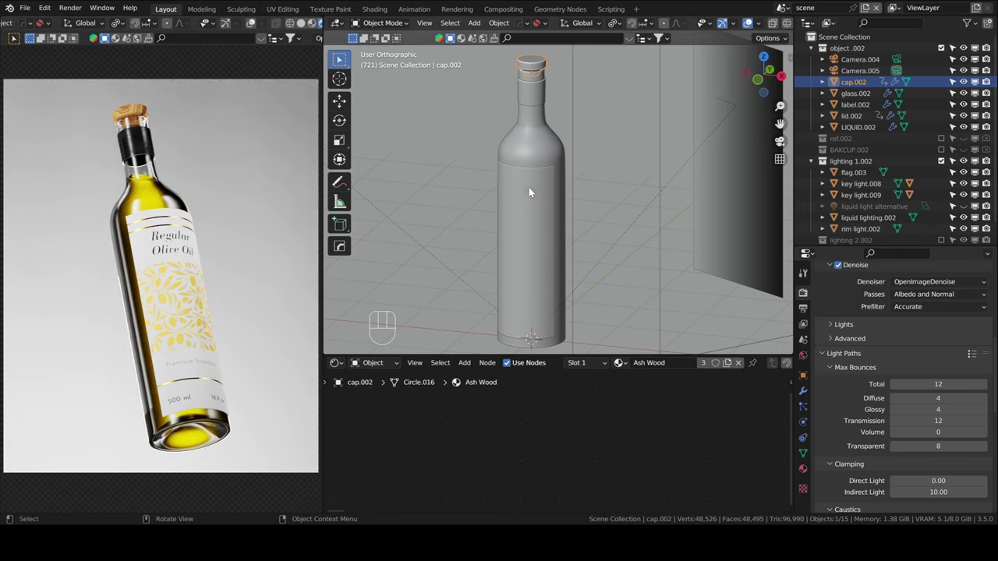
Step: Add a plane mesh and raise it to about the middle of the bottle
key("shift+a")
mouse_move(511, 166)
left_click(545, 169)
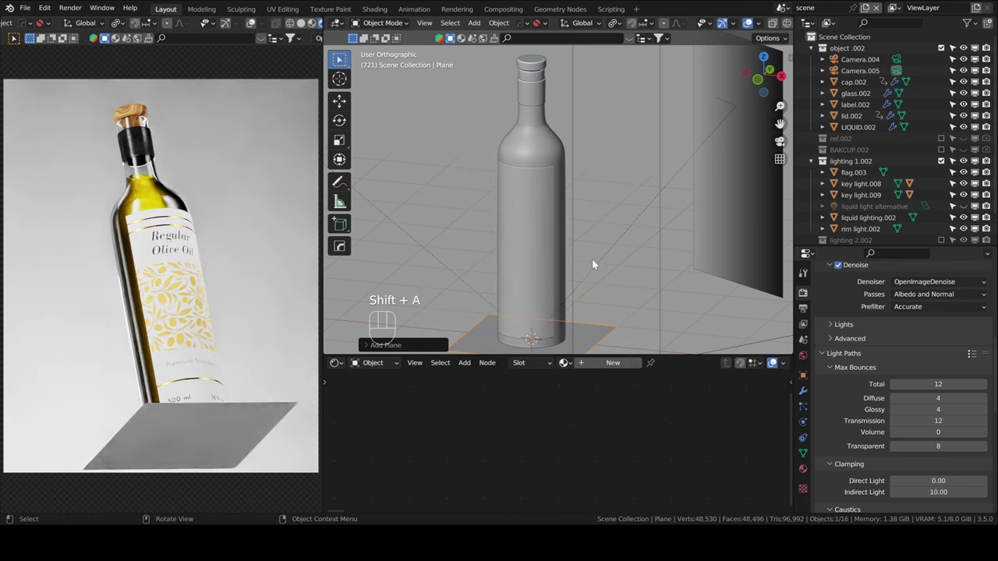
key("g")
left_click(587, 238)
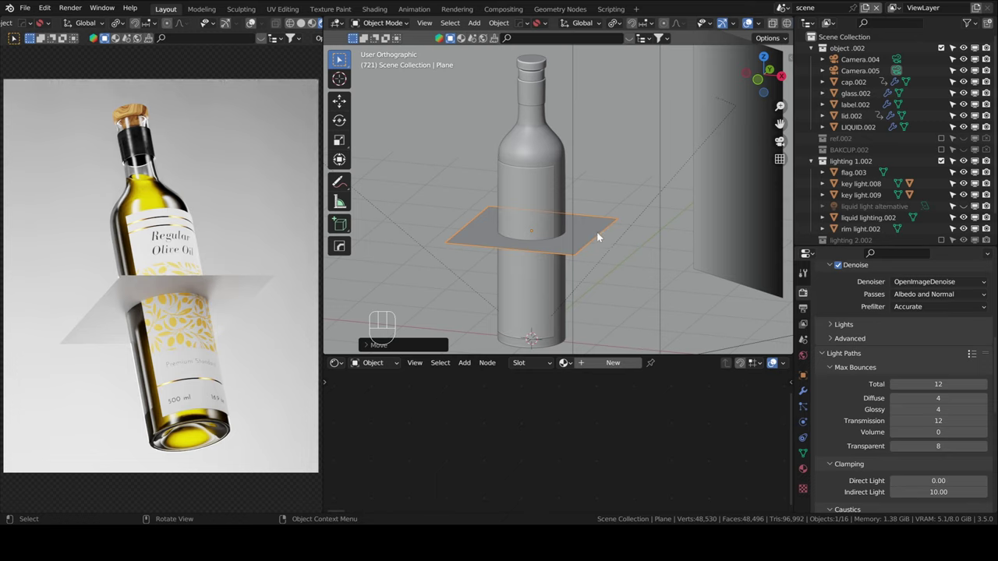
Step: Check the glass bottle's material and delete the plane crossing the bottle
left_click(548, 152)
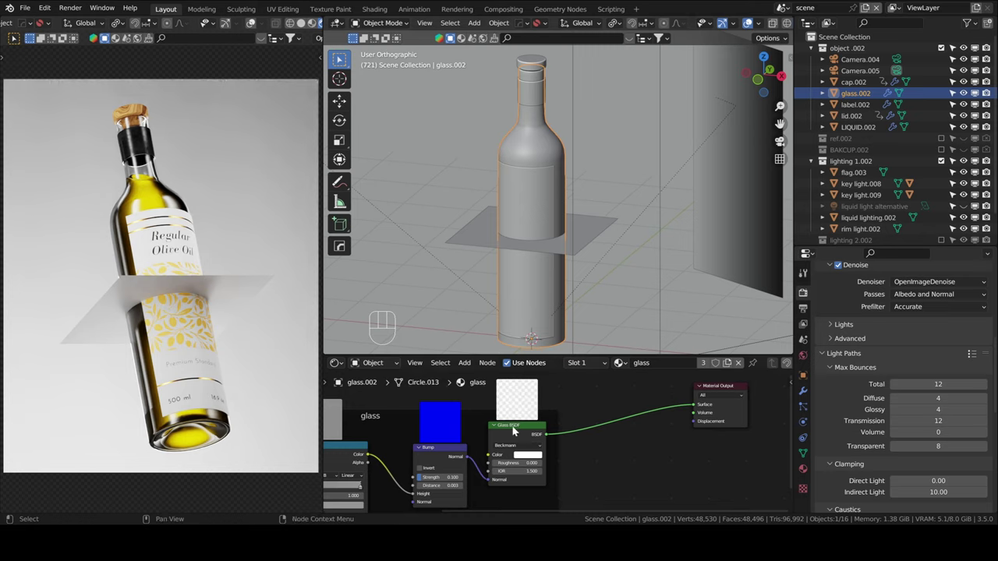
left_click(595, 236)
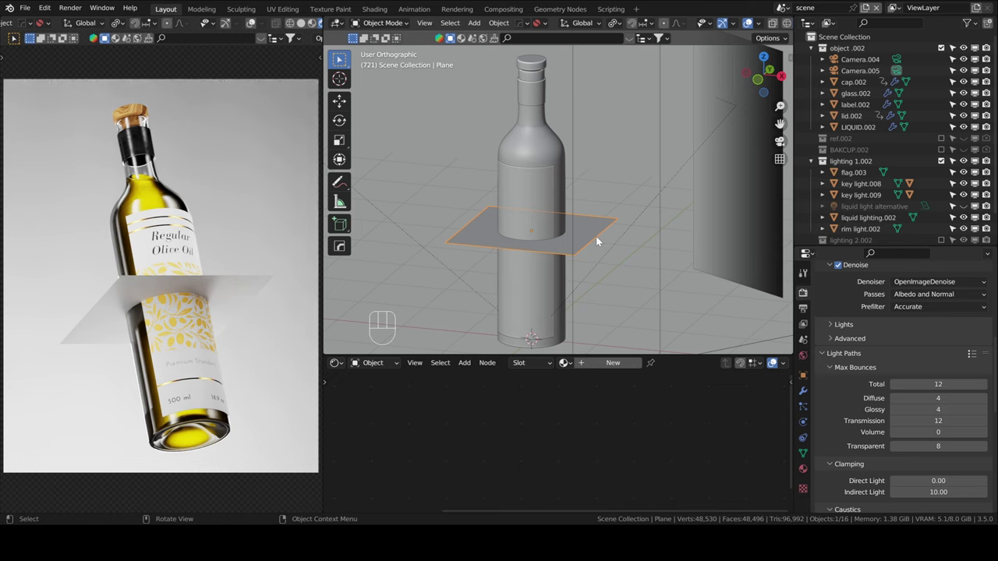
key("Delete")
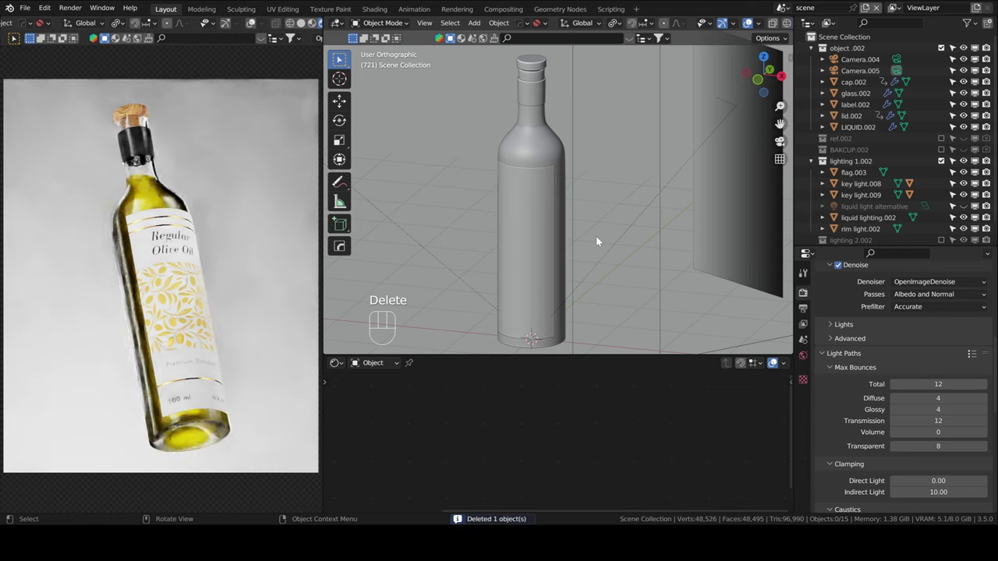
Step: Select the glass bottle and show its wall thickness below the shoulder in a close-up front view with X-ray enabled
left_click(757, 80)
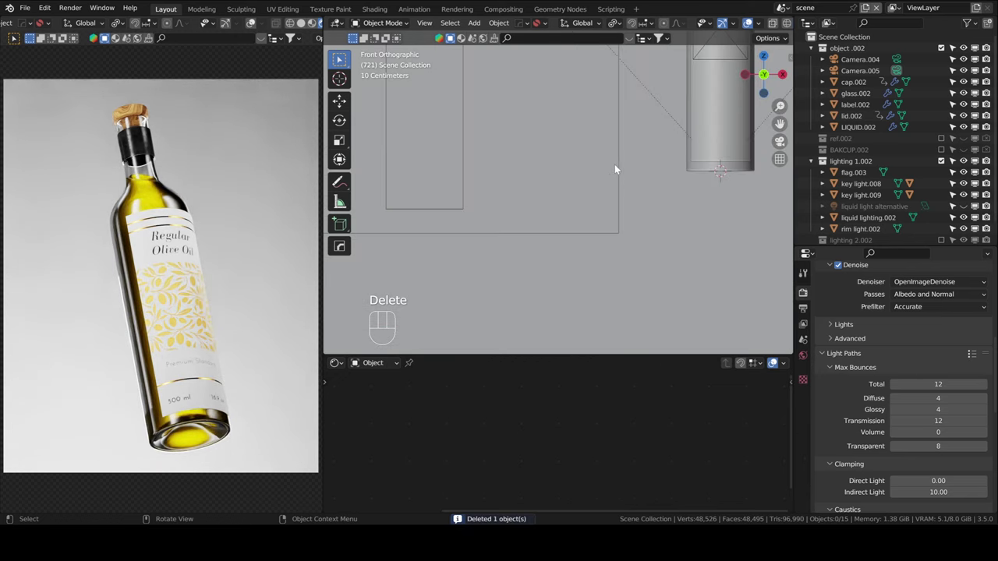
middle_click_drag(603, 166, 507, 243, "alt+shift")
middle_click_drag(600, 151, 494, 285, "alt+shift")
scroll(548, 188, "up", 4)
scroll(549, 183, "up", 2)
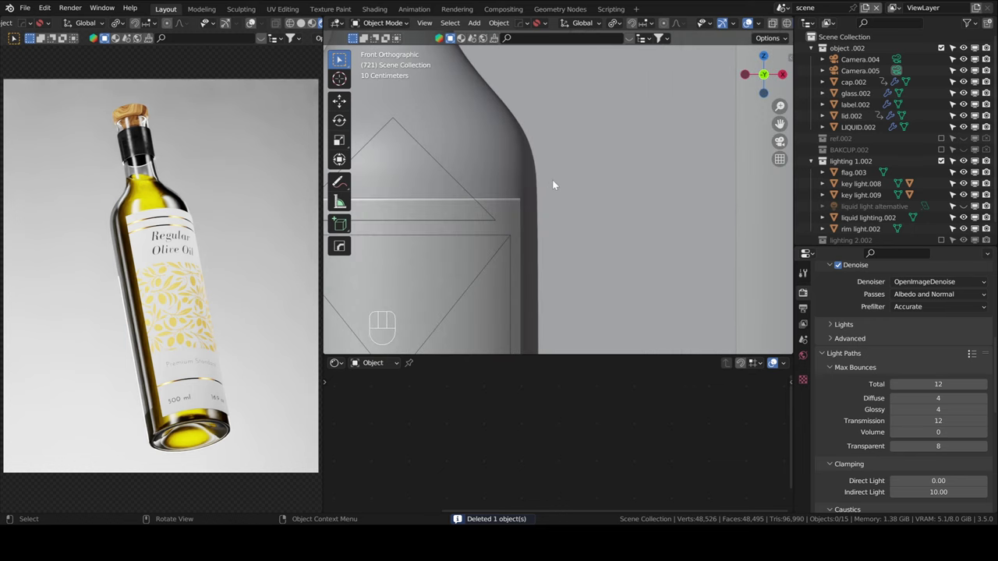
left_click(527, 164)
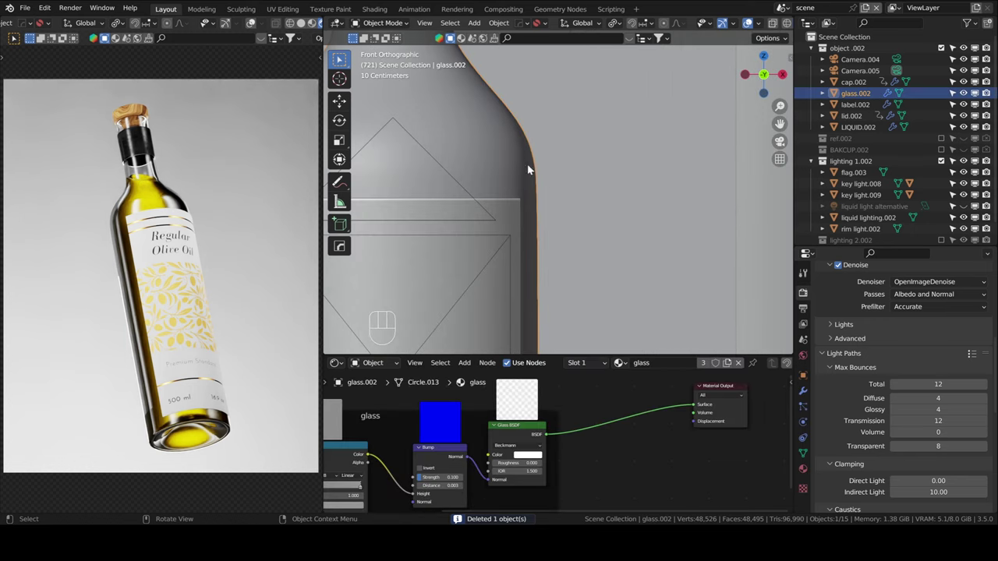
left_click(772, 24)
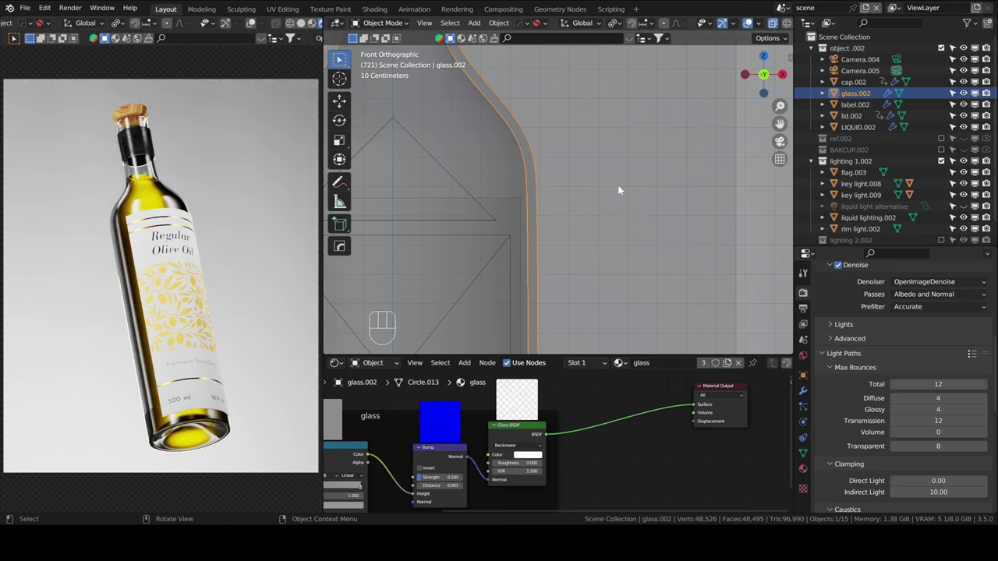
key("alt+z")
key("alt+z")
scroll(530, 200, "up", 2)
mouse_move(562, 210)
middle_mouse_down("shift")
mouse_move(566, 182)
mouse_move(556, 192)
mouse_move(585, 174)
mouse_move(598, 196)
mouse_move(589, 175)
middle_mouse_up("shift")
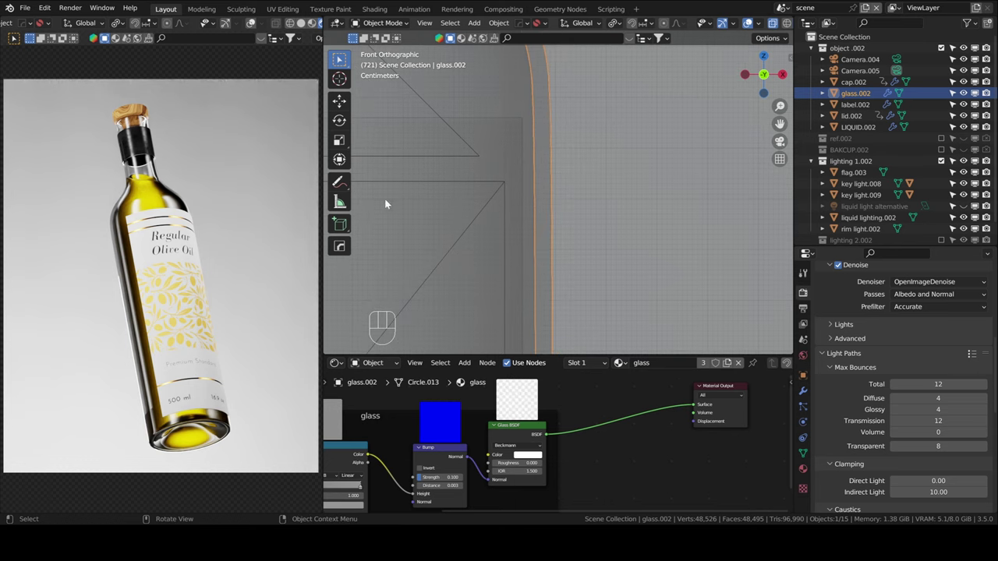
Step: Trace the inner and outer surfaces of the glass wall with two freehand annotation lines
left_click(339, 181)
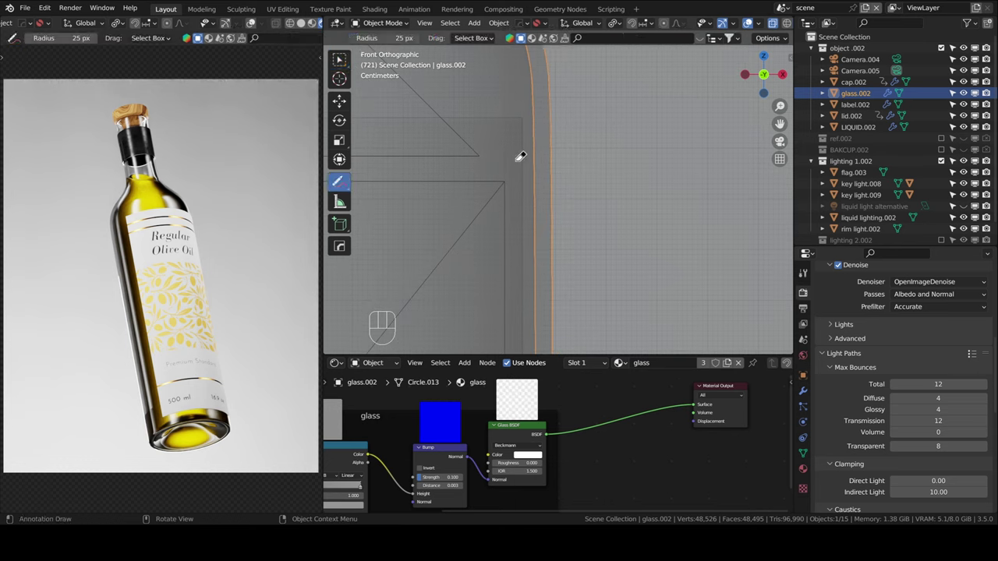
left_click(338, 186)
left_click(377, 182)
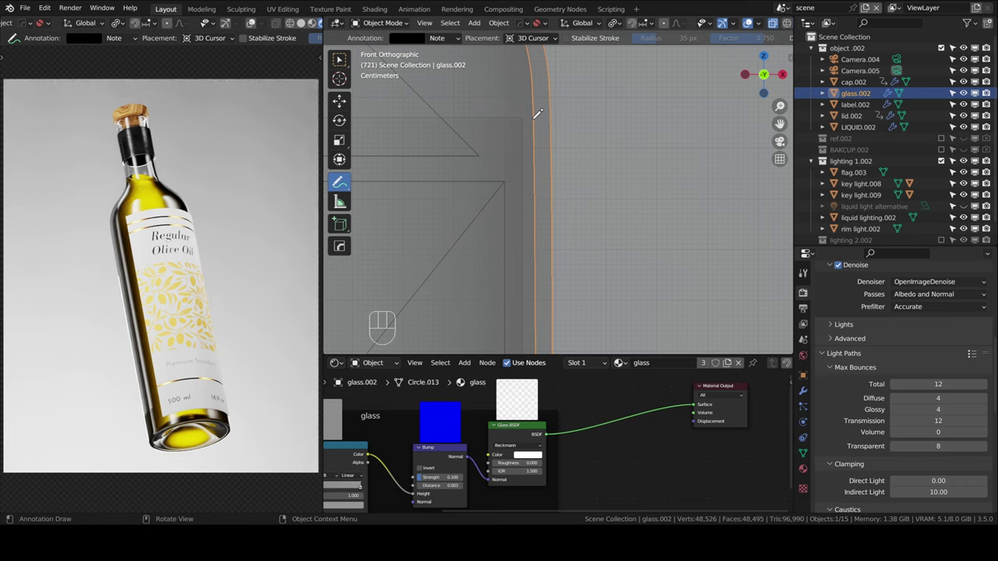
left_click_drag(535, 115, 534, 335)
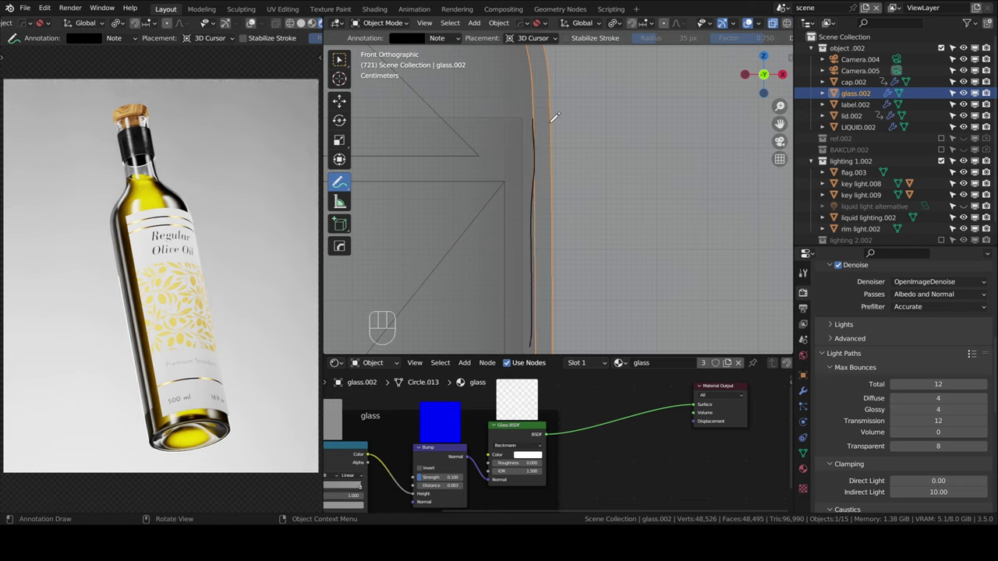
left_click_drag(550, 117, 551, 335)
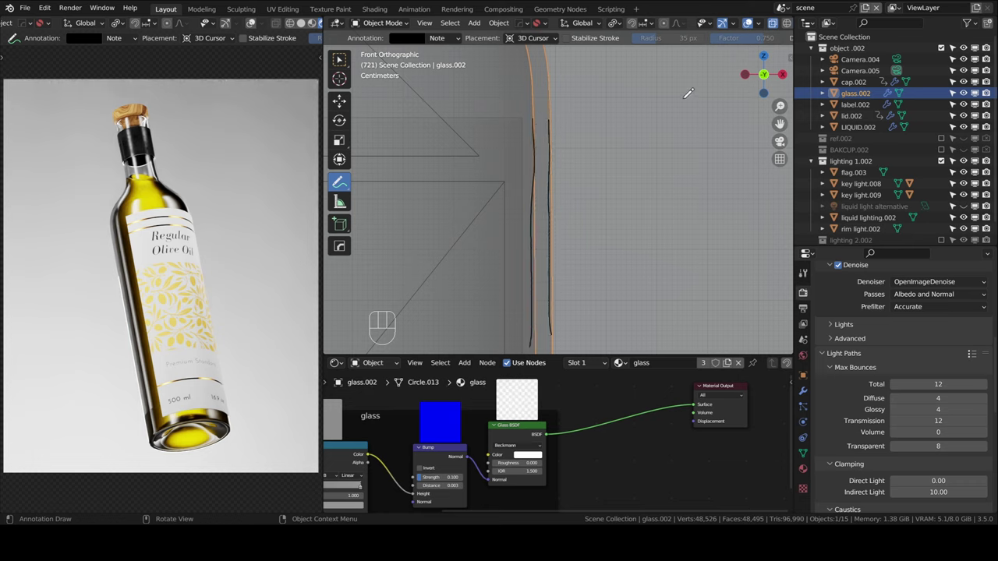
Step: Annotate a light ray entering, bouncing inside and leaving the glass wall with arrows, and circle the diagram
mouse_move(691, 94)
left_mouse_down()
mouse_move(559, 161)
mouse_move(549, 169)
mouse_move(560, 174)
left_mouse_up()
mouse_move(551, 167)
left_mouse_down()
mouse_move(535, 212)
mouse_move(473, 288)
mouse_move(479, 300)
left_mouse_up()
mouse_move(536, 212)
left_mouse_down()
mouse_move(549, 228)
mouse_move(548, 219)
mouse_move(532, 253)
mouse_move(549, 269)
left_mouse_up()
left_click_drag(553, 263, 634, 319)
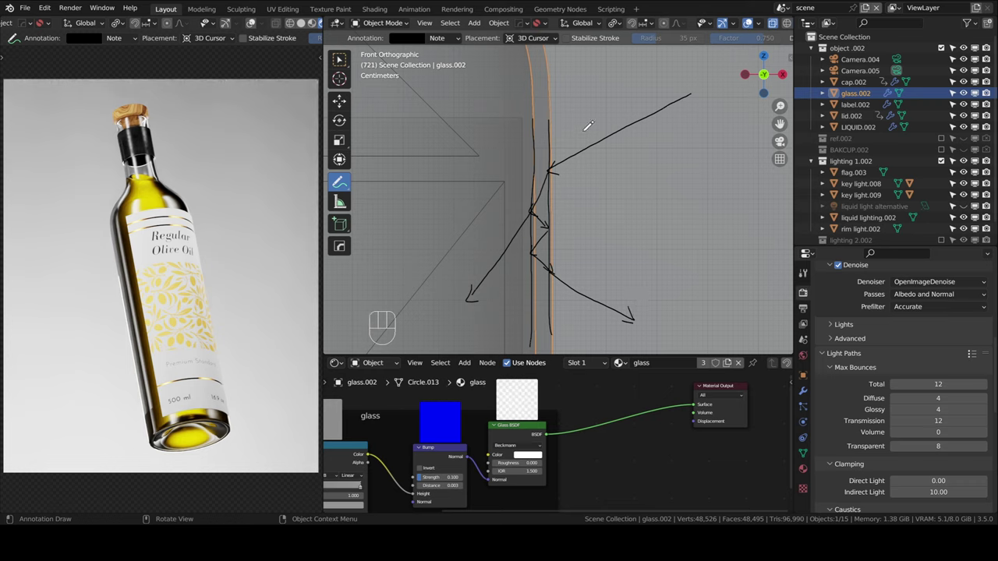
mouse_move(582, 120)
left_mouse_down()
mouse_move(494, 149)
mouse_move(558, 305)
mouse_move(632, 167)
mouse_move(600, 116)
mouse_move(582, 115)
left_mouse_up()
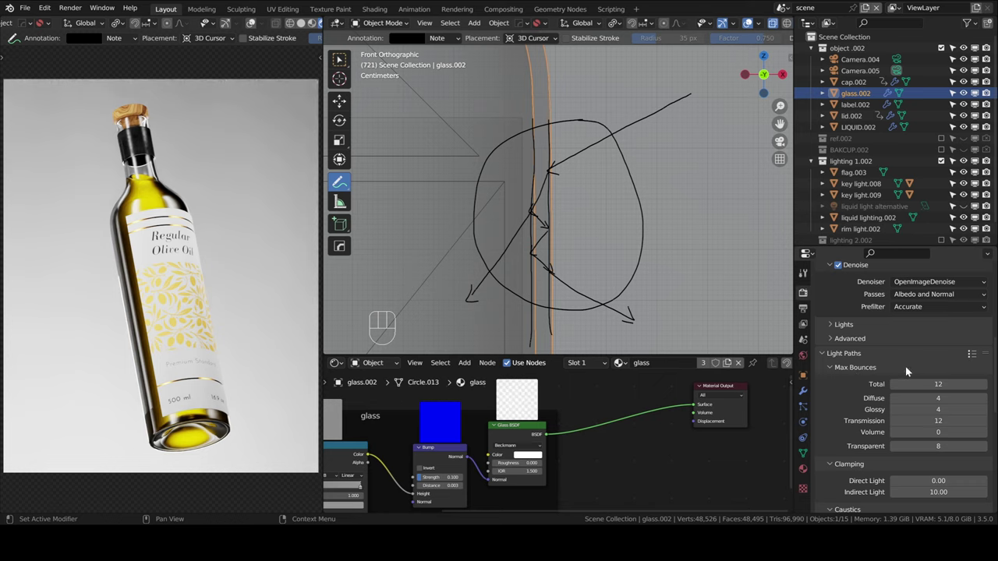
Step: Set the maximum transmission bounces to 14 and raise the total light bounces in the render settings
left_click(828, 355)
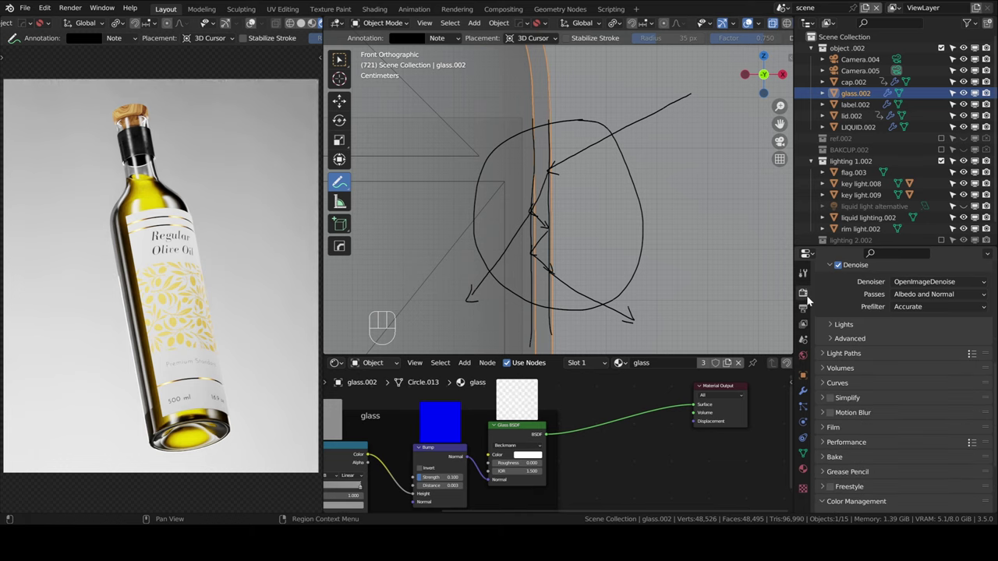
scroll(869, 382, "down", 1)
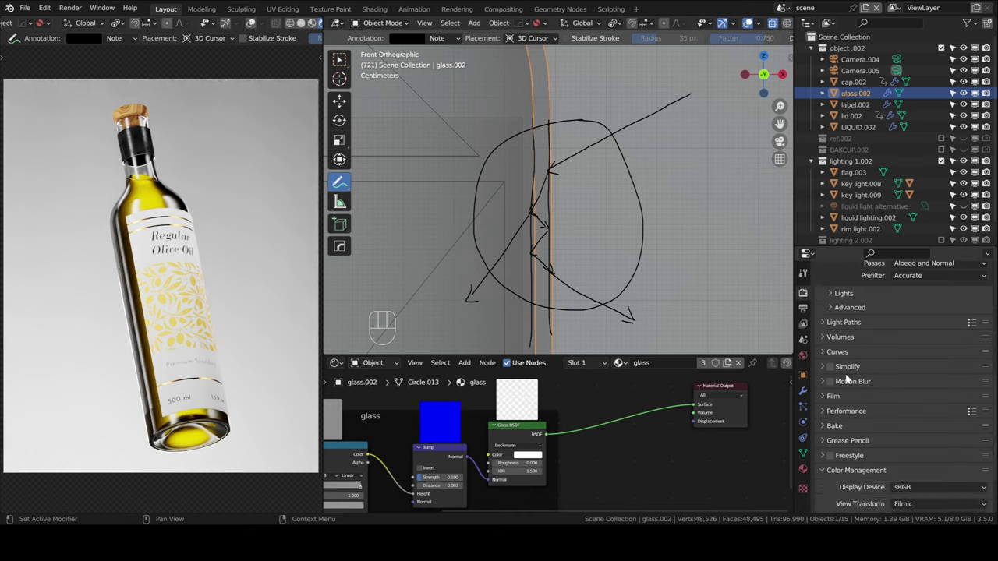
left_click(826, 322)
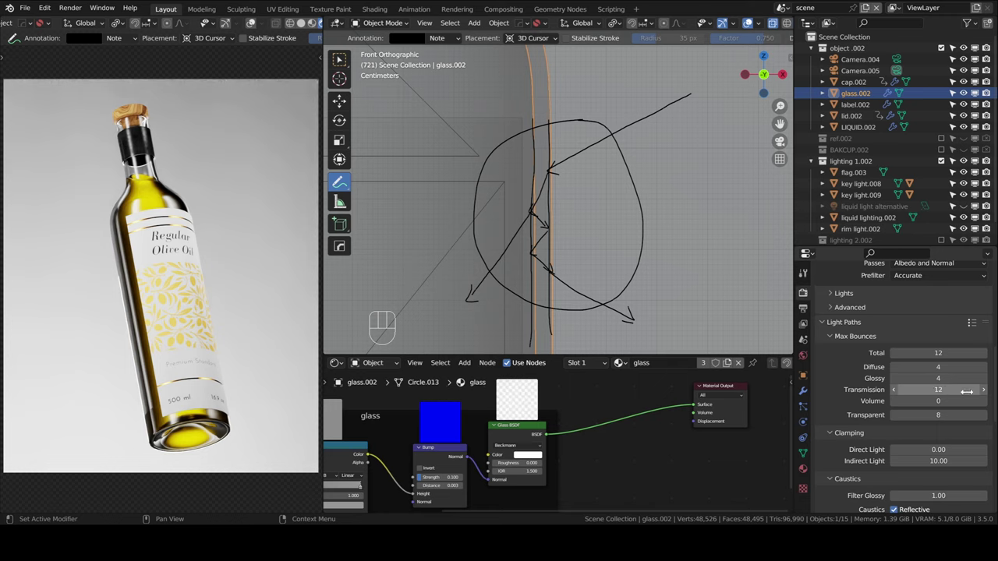
left_click_drag(966, 391, 976, 392)
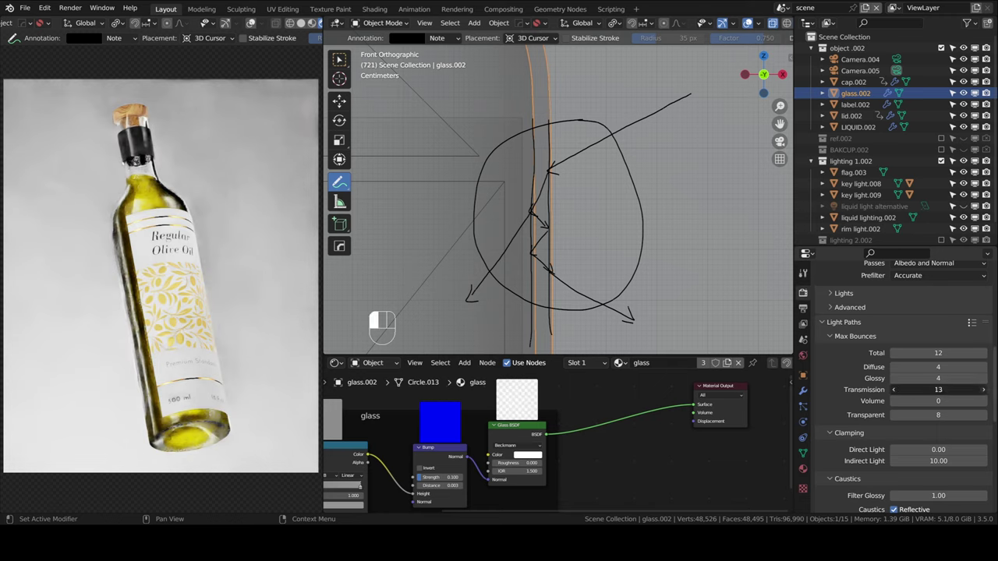
left_click(982, 357)
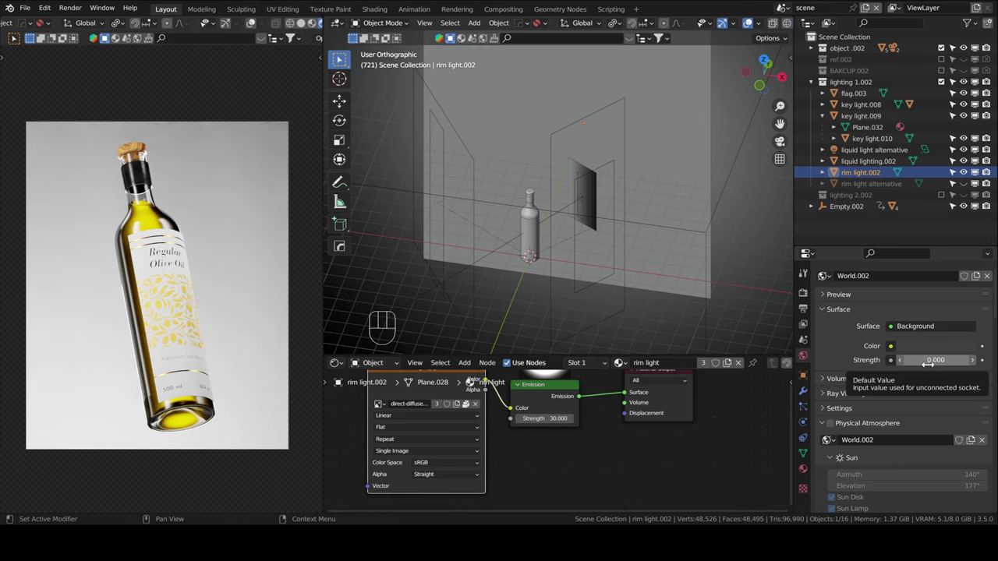
Step: Exclude the lighting 1.002 collection from the scene, include it again, and select the glass bottle
left_click(940, 82)
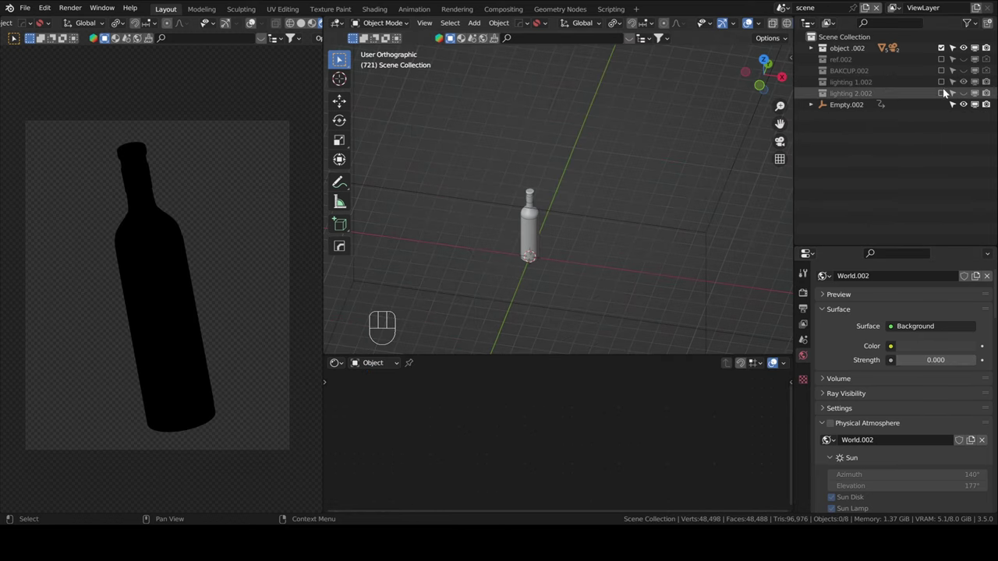
left_click(940, 82)
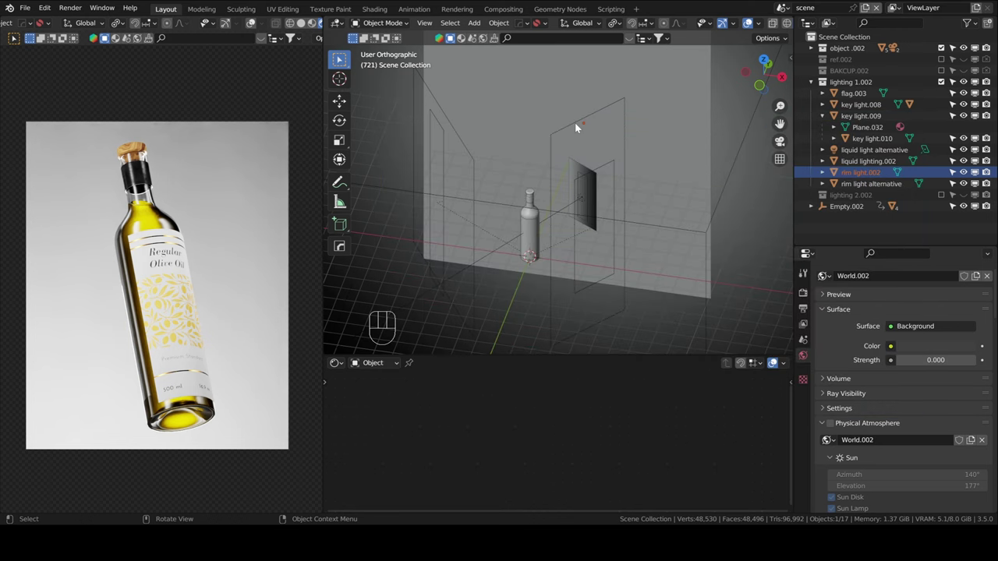
left_click(533, 219)
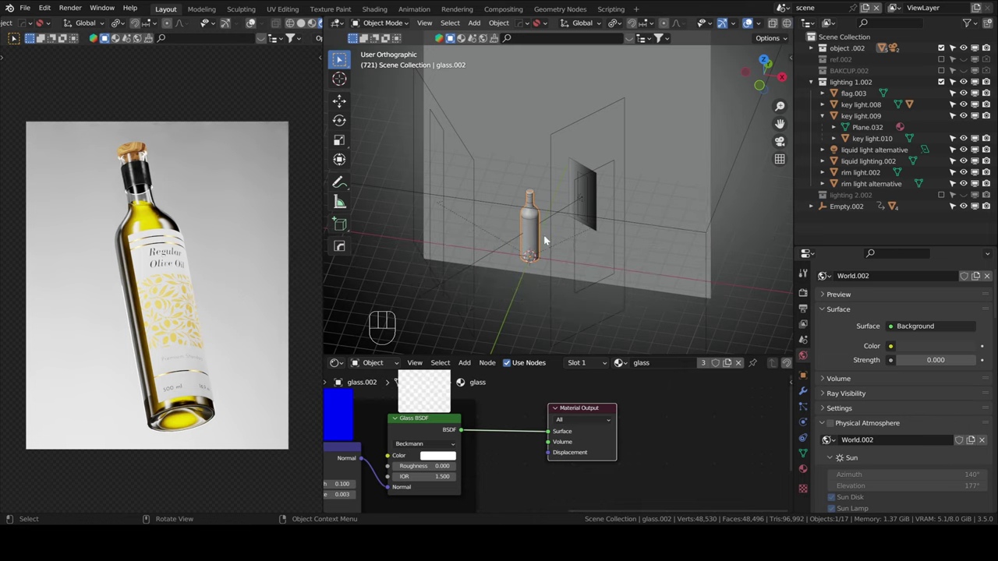
Step: Try moving the large translucent panel key light.011 down away from its key light, and undo the move
left_click(558, 135)
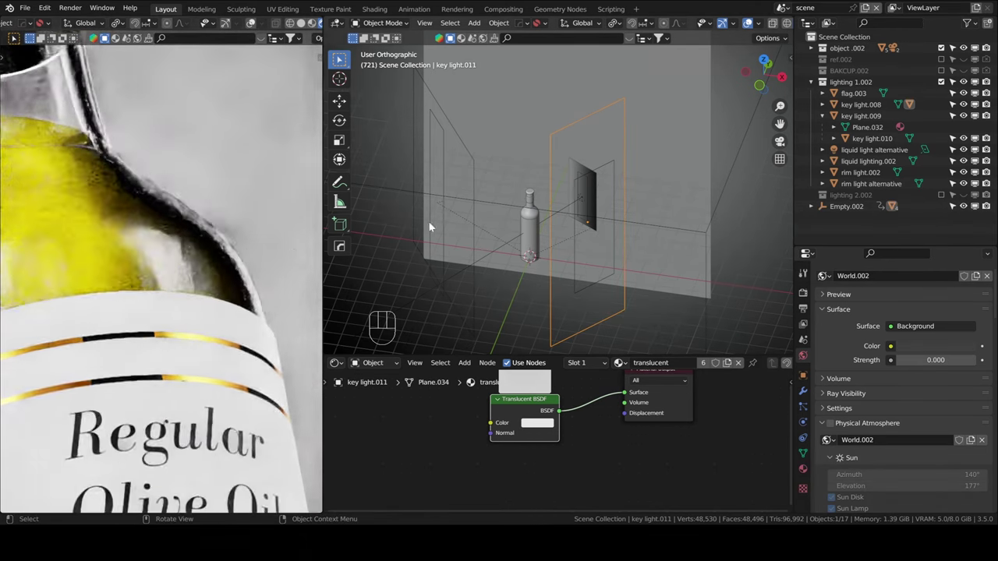
key("g")
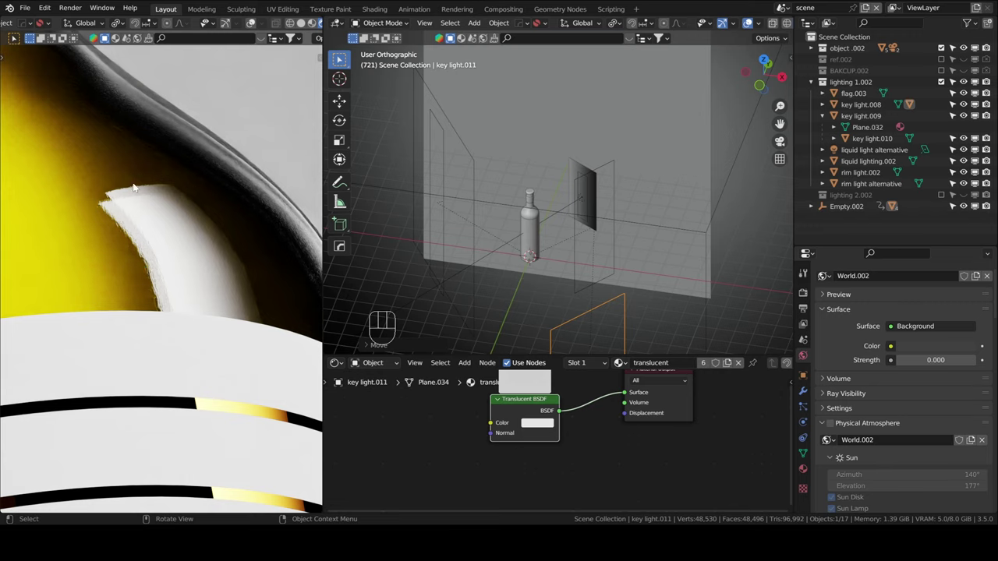
key("ctrl")
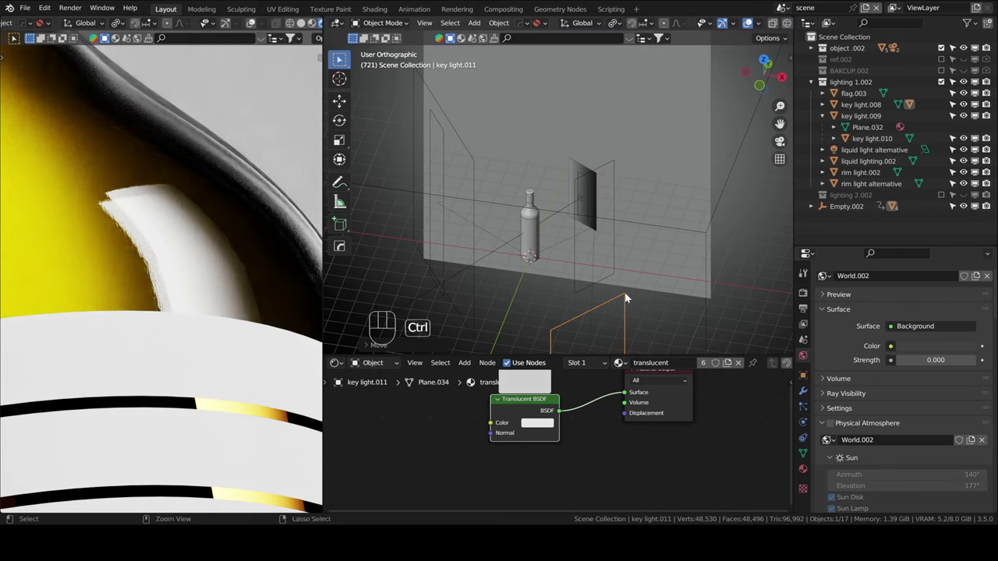
key("ctrl+z")
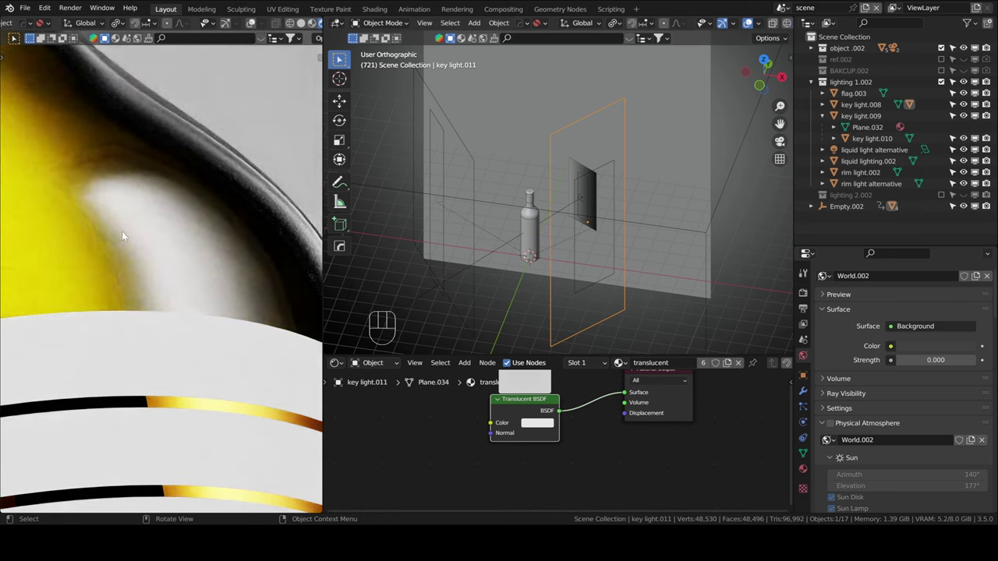
Step: Inspect the emission strengths of key light.009 and key light.008 and the material of the background flag
middle_click_drag(559, 252, 453, 205, "alt")
left_click(452, 204)
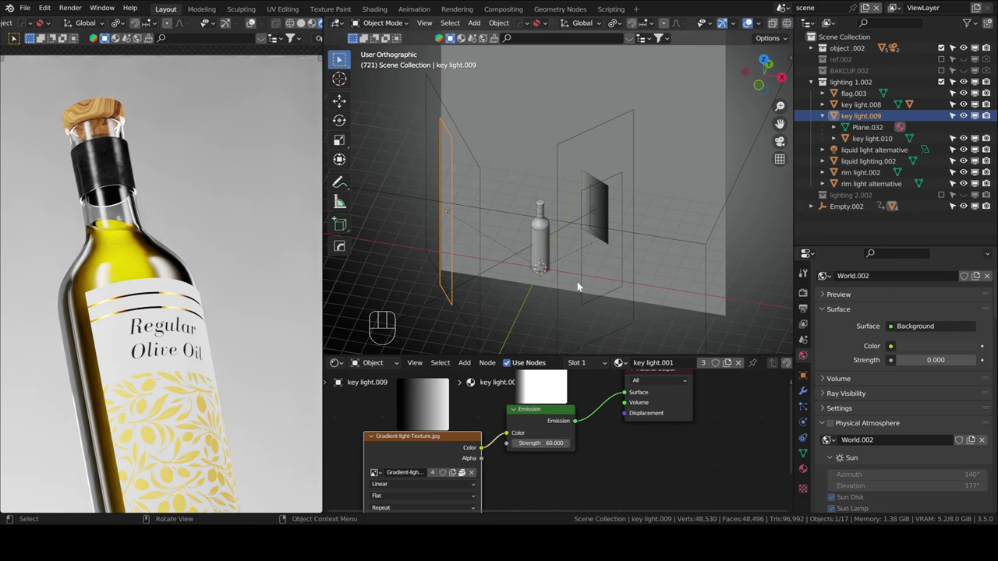
left_click(613, 184)
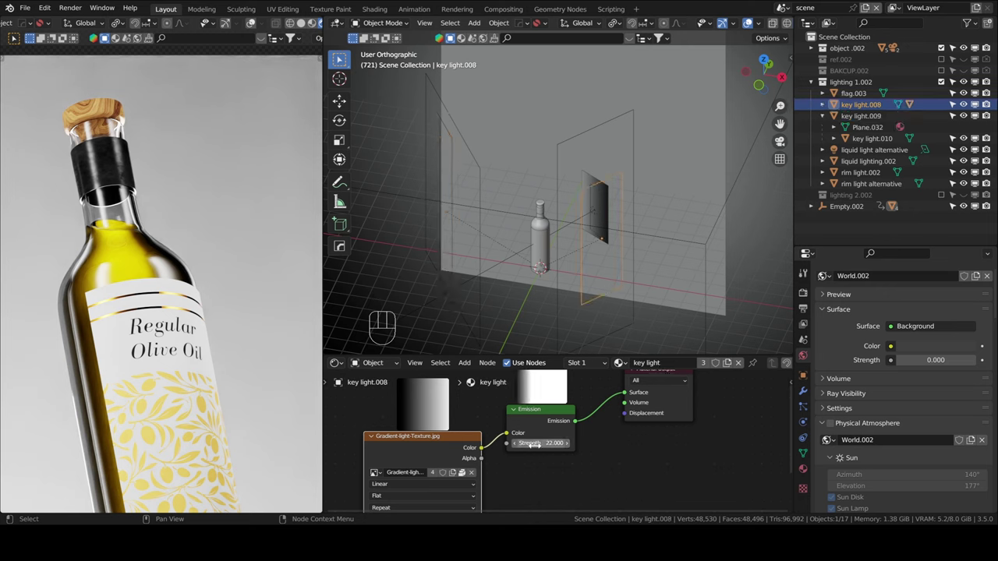
left_click(451, 216)
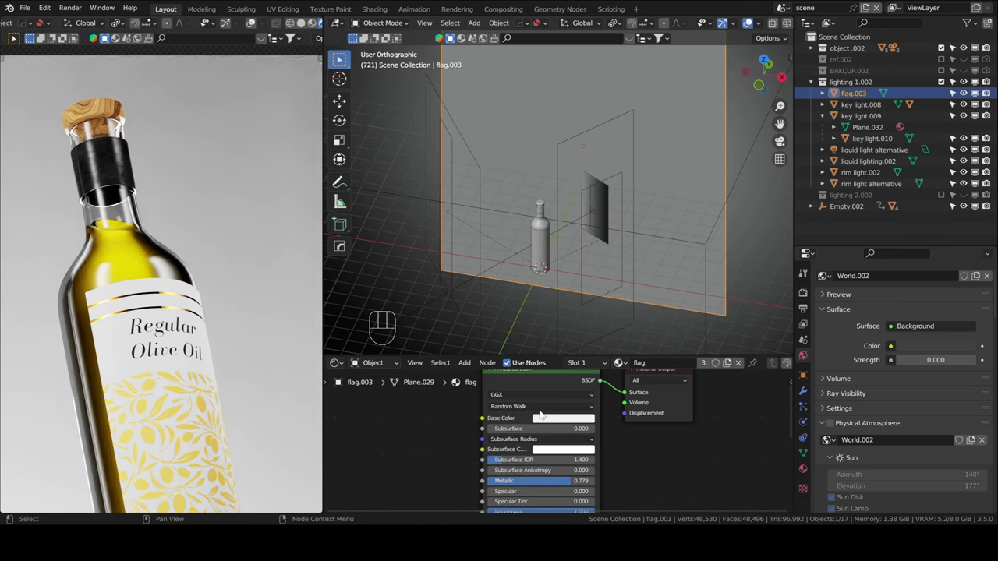
left_click(446, 204)
left_click_drag(462, 227, 477, 228, "alt")
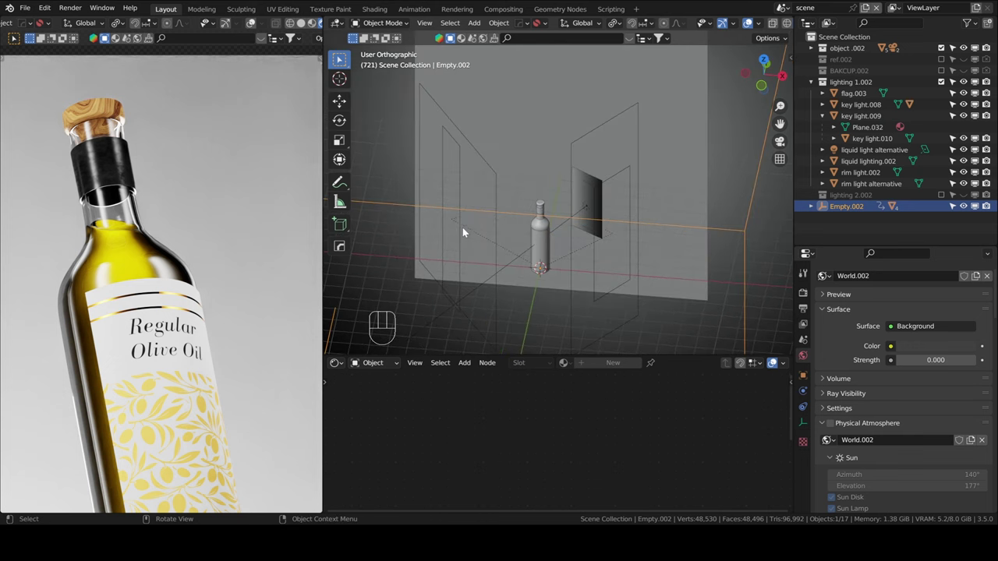
Step: Inspect the material nodes of key light.009, key light.008 and the large translucent panels key light.010 and key light.011
left_click(459, 226)
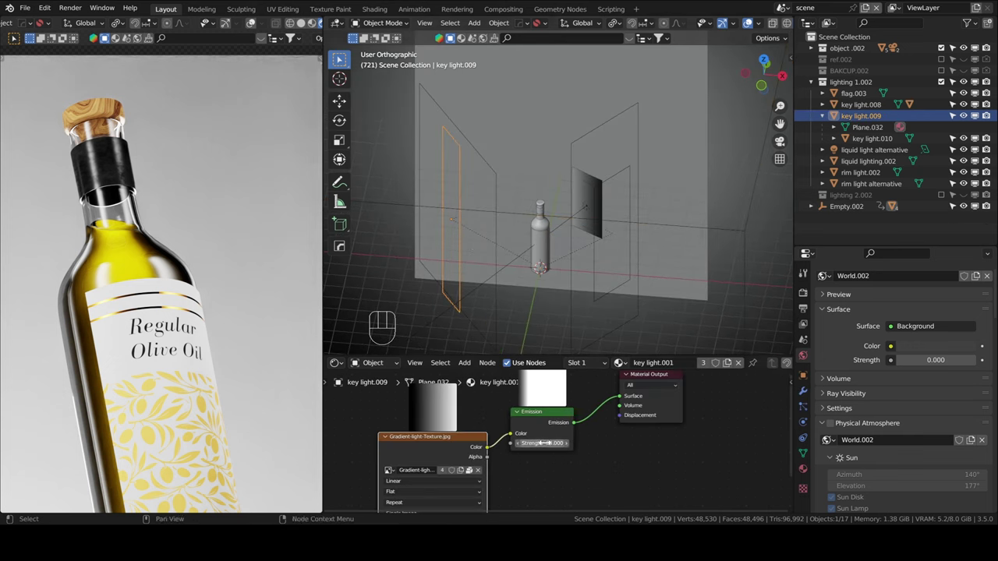
left_click(593, 243)
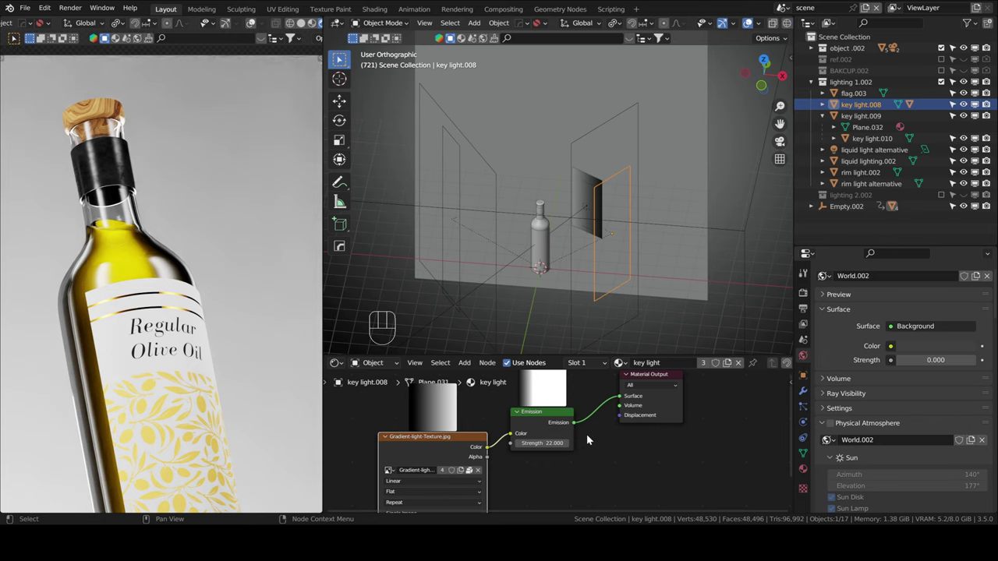
left_click(496, 178)
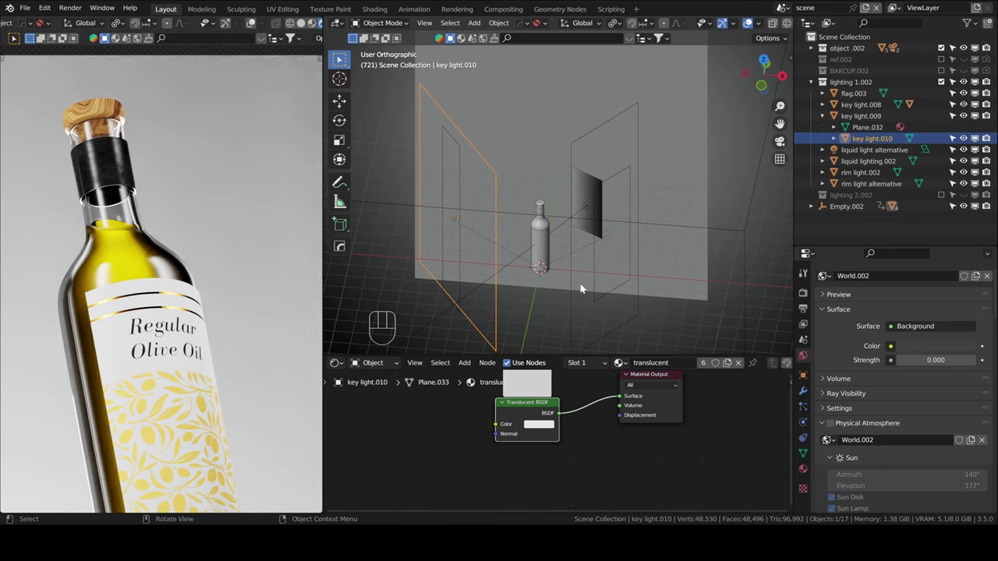
left_click(586, 135)
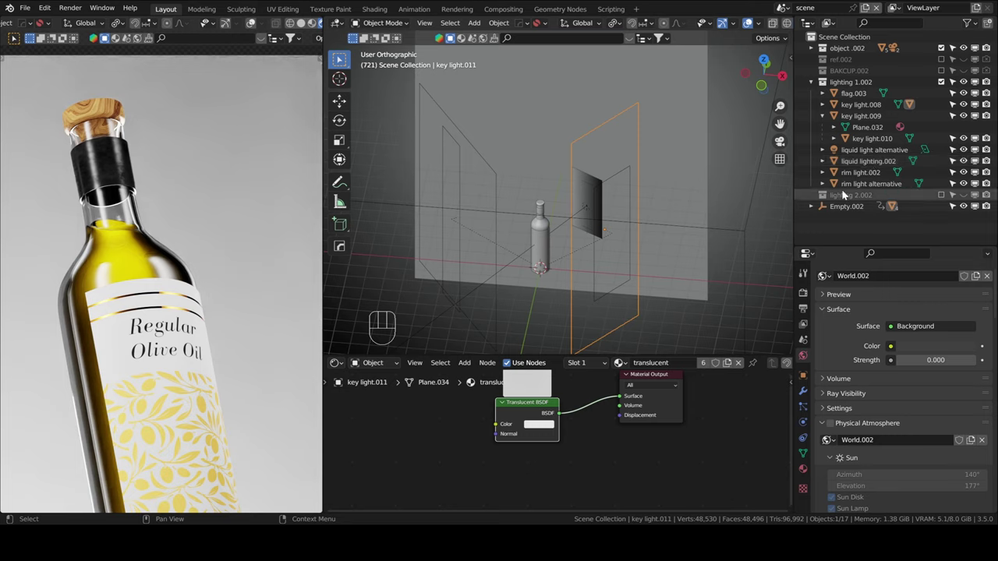
Step: Select the gradient plane liquid lighting.002 and examine its placement behind the bottle and its effect in the render
left_click(869, 161)
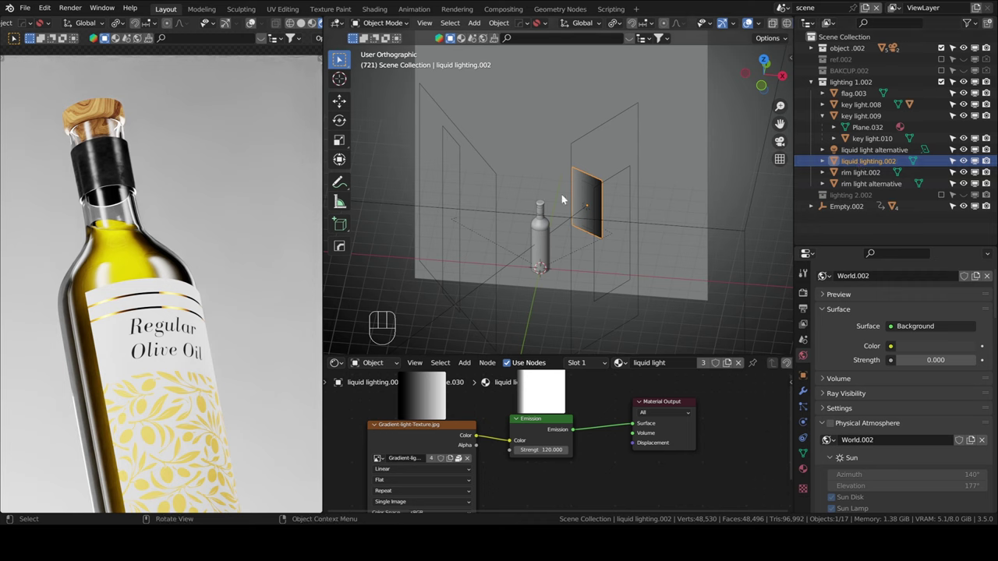
middle_click_drag(561, 194, 617, 185)
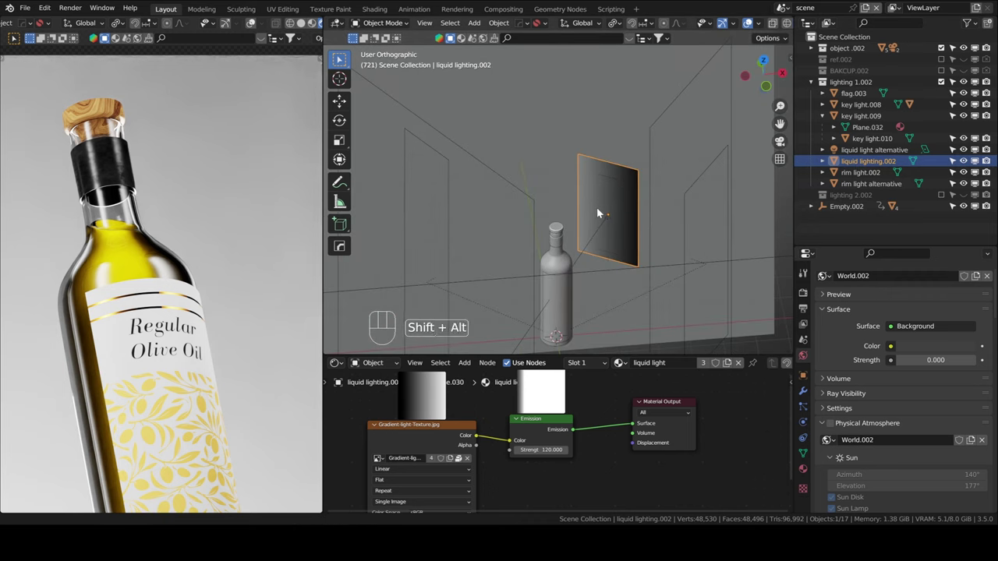
middle_click_drag(598, 212, 582, 173, "shift")
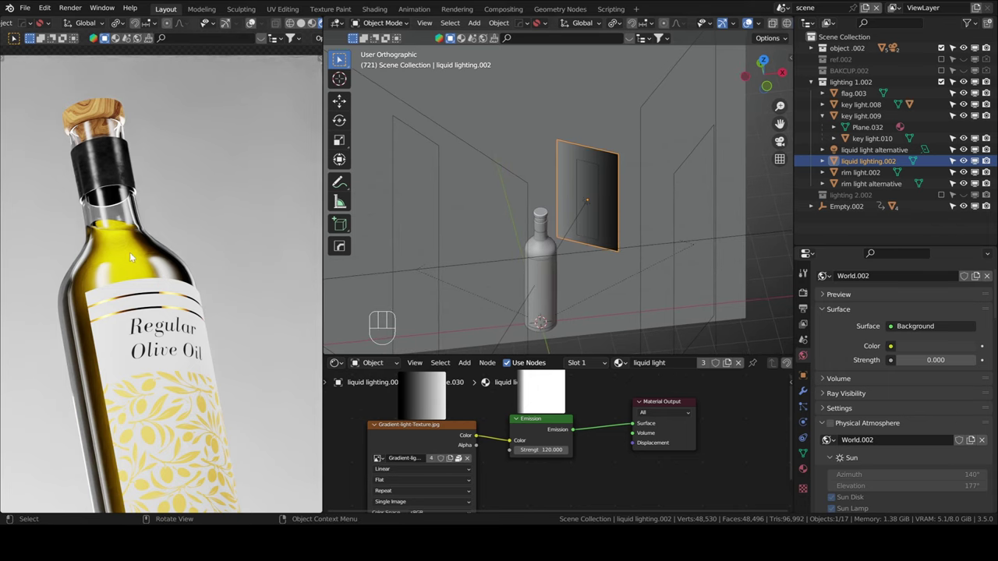
scroll(142, 271, "down", 1)
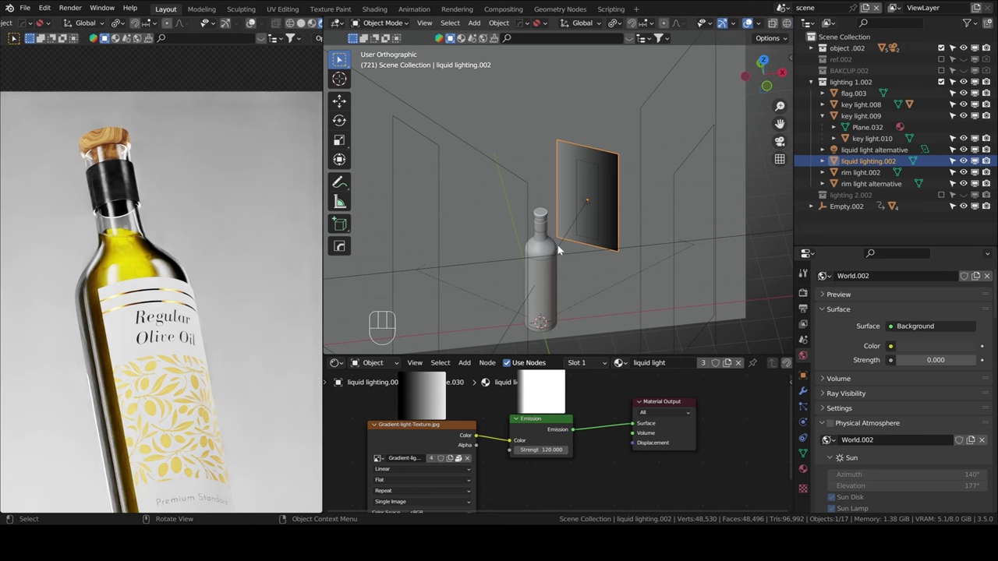
Step: Move the LIQUID.002 object out of the glass bottle, up beside it, and view both parts in the render
left_click(812, 49)
left_click(850, 126)
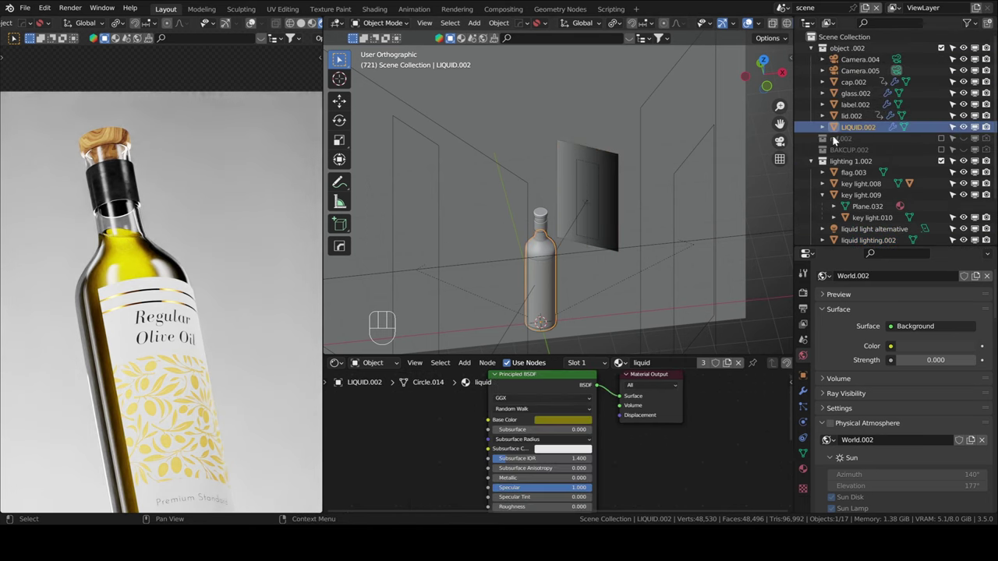
key("g")
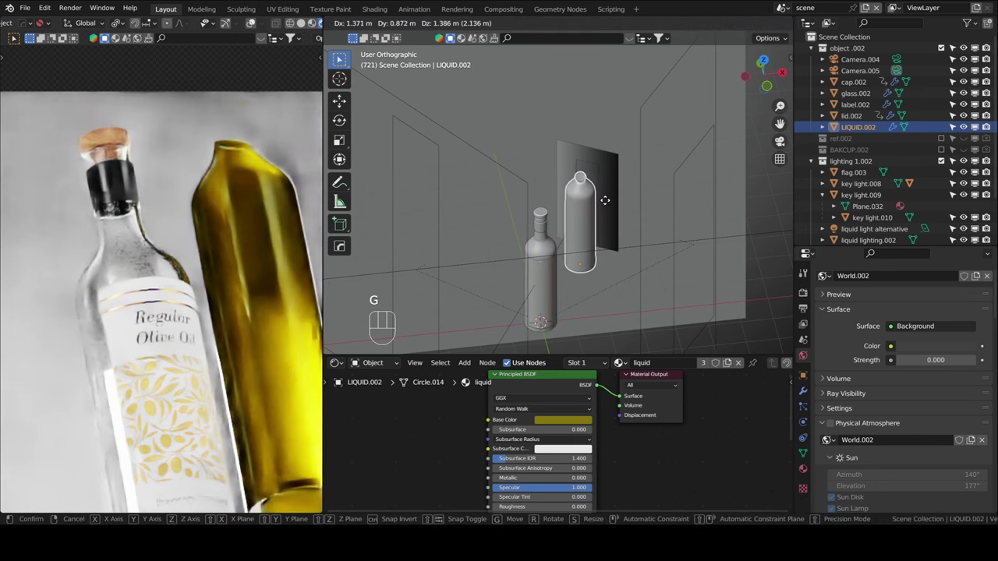
left_click(606, 191)
scroll(232, 279, "down", 2)
left_click_drag(233, 283, 232, 263, "alt+shift")
scroll(233, 273, "down", 1)
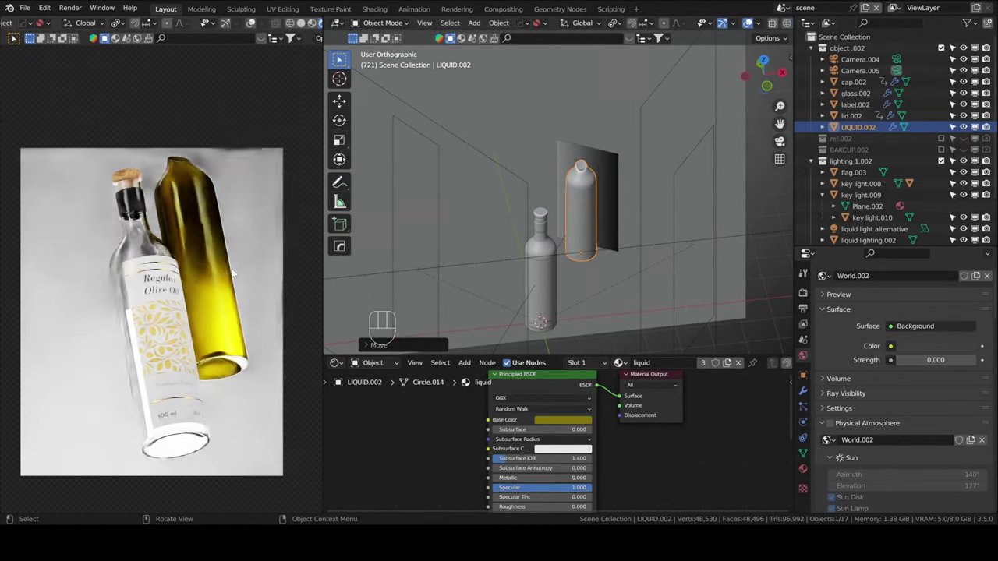
scroll(551, 396, "down", 1)
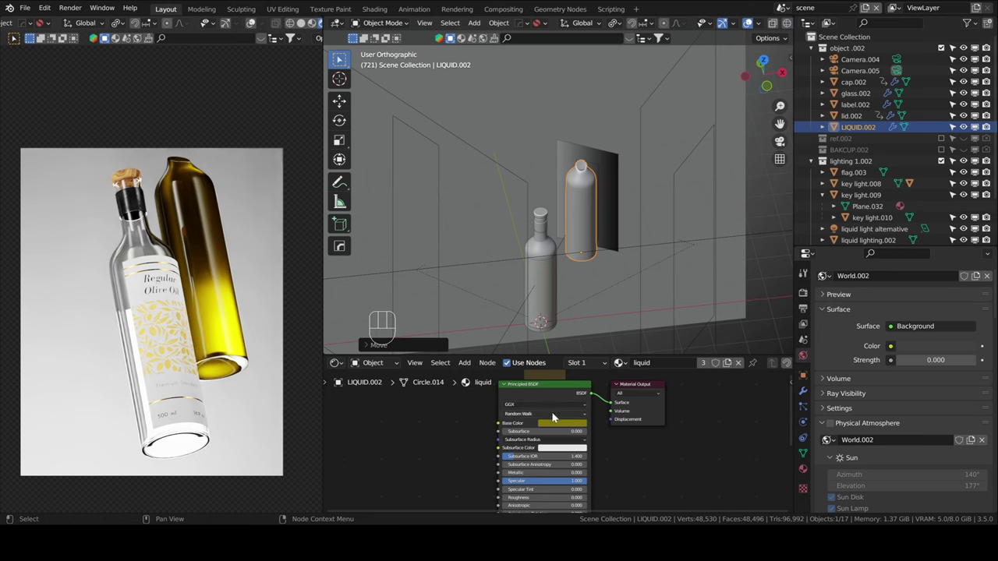
Step: Examine the liquid material's Principled BSDF settings, including base color, roughness, IOR and transmission, and look closely at the separated liquid mesh
left_click_drag(552, 417, 541, 391, "alt+shift")
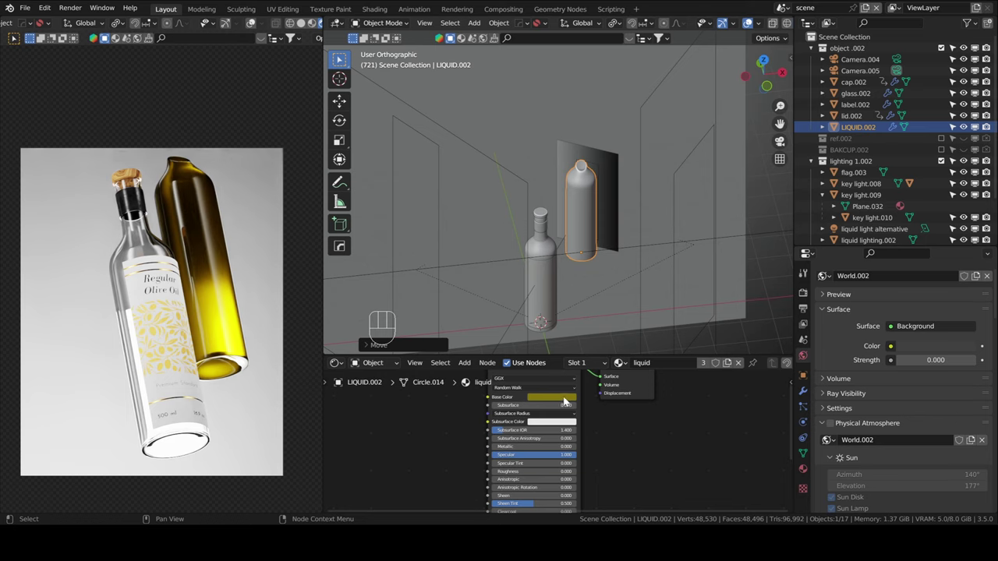
scroll(584, 452, "down", 1, "shift")
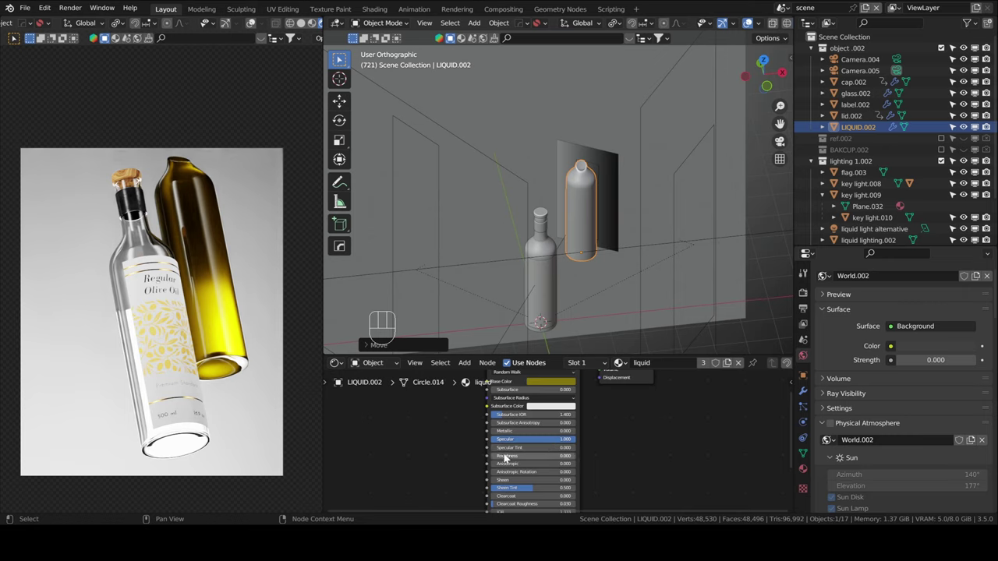
scroll(546, 444, "down", 4, "shift")
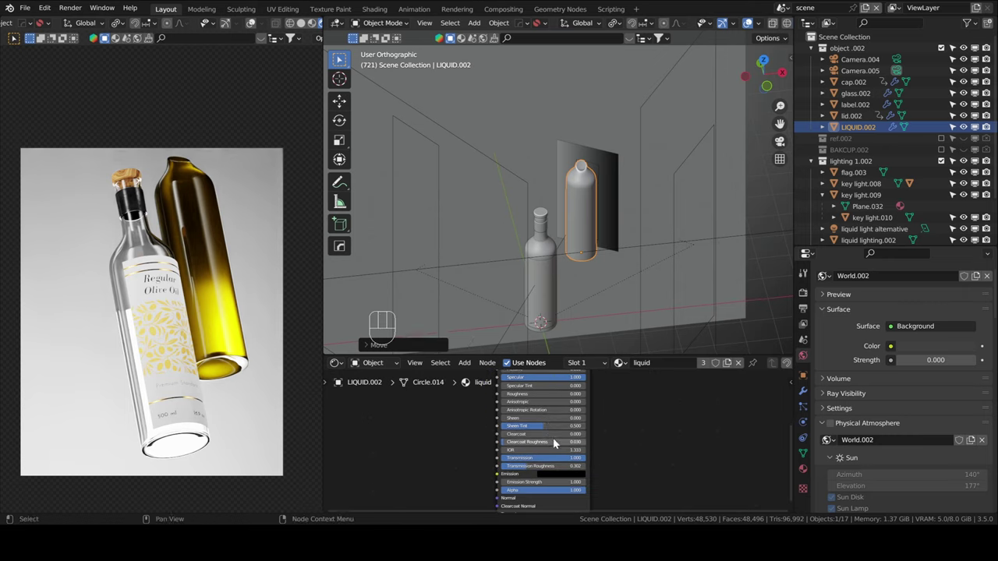
scroll(553, 452, "up", 3, "alt+shift")
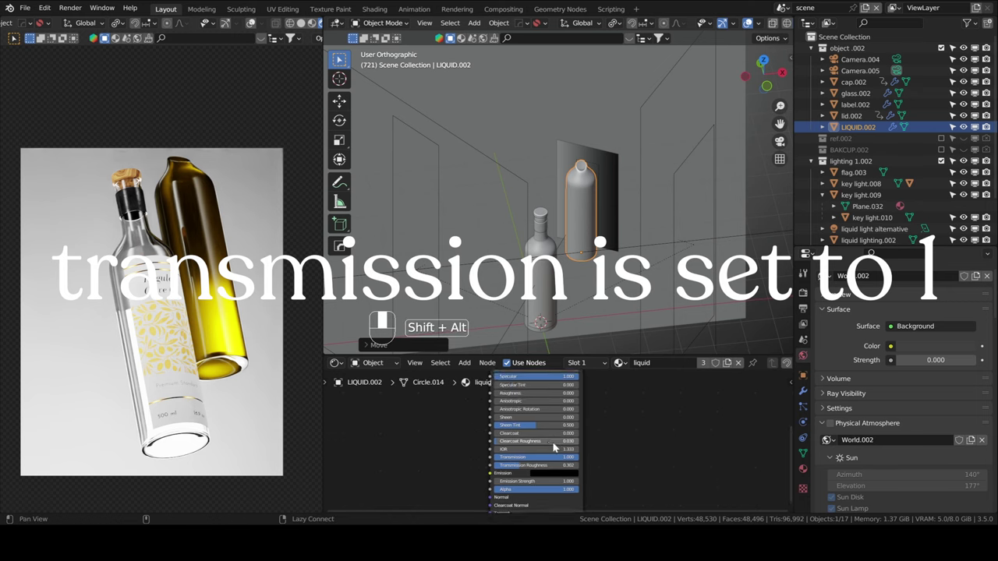
middle_click_drag(546, 458, 534, 504, "alt+shift")
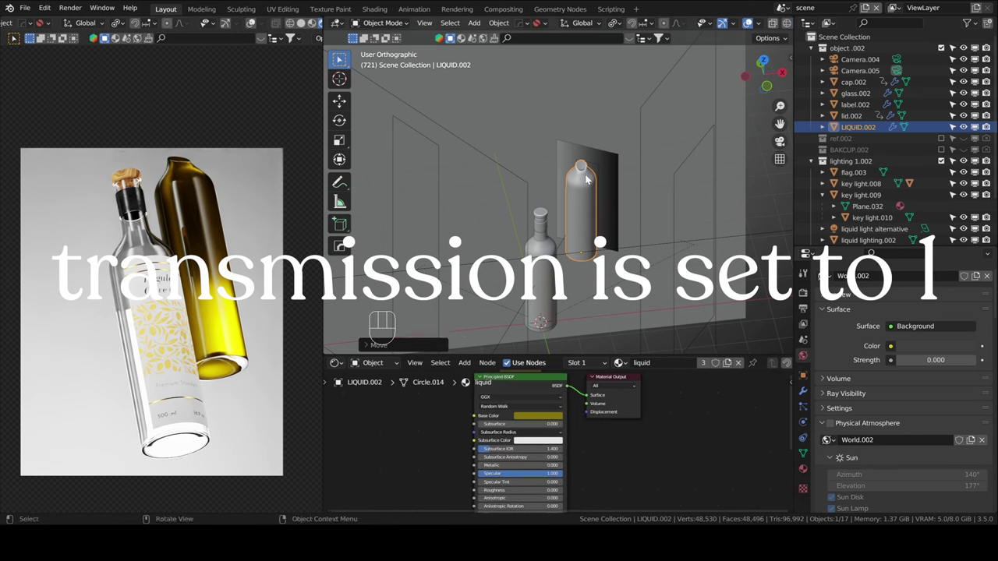
scroll(582, 165, "up", 4)
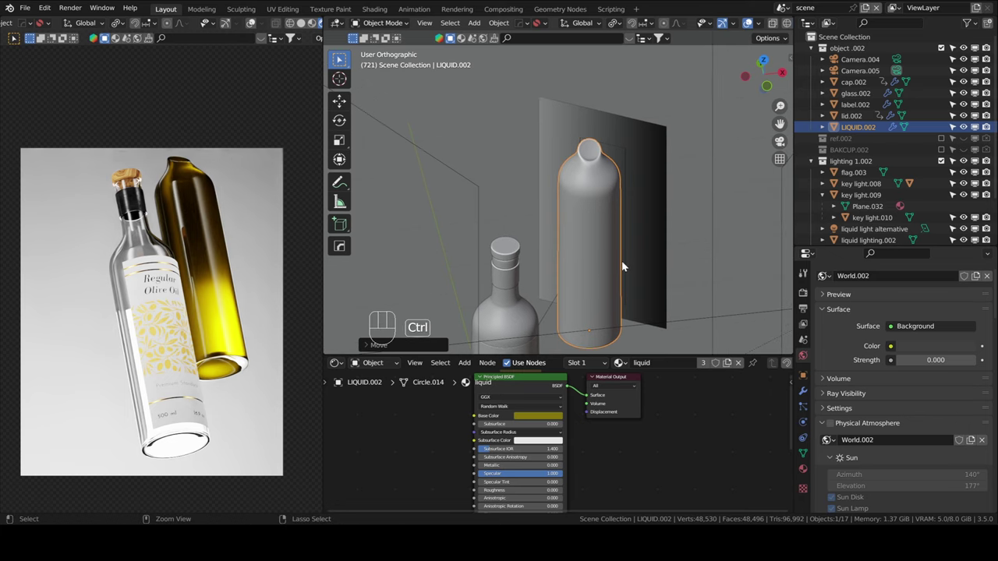
Step: Undo the move of LIQUID.002 and collapse the object .002 collection
key("ctrl+z")
middle_click_drag(558, 280, 670, 181, "shift")
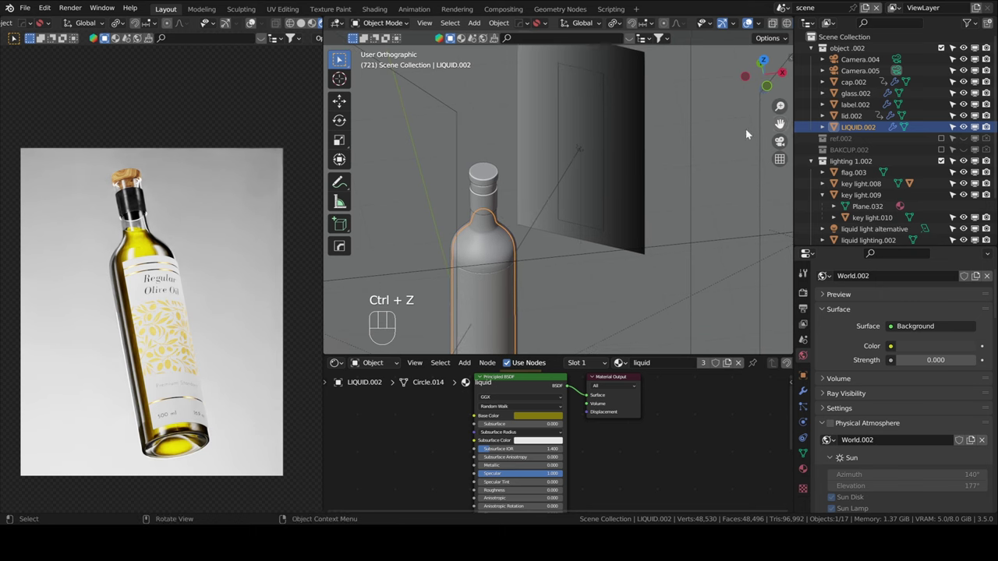
left_click(811, 47)
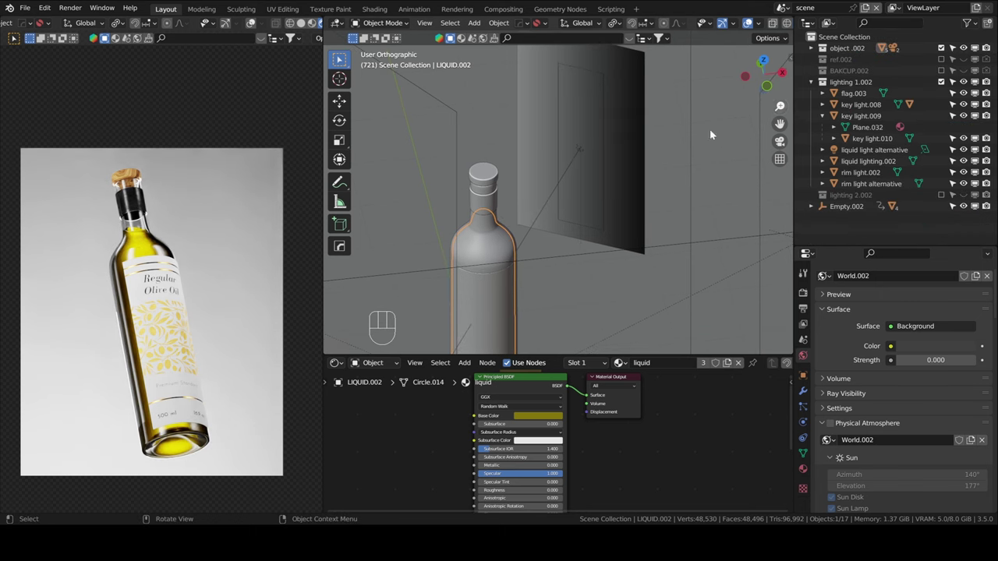
Step: Hide the liquid light alternative and liquid lighting.002, and inspect the bottle render without them
left_click(633, 159)
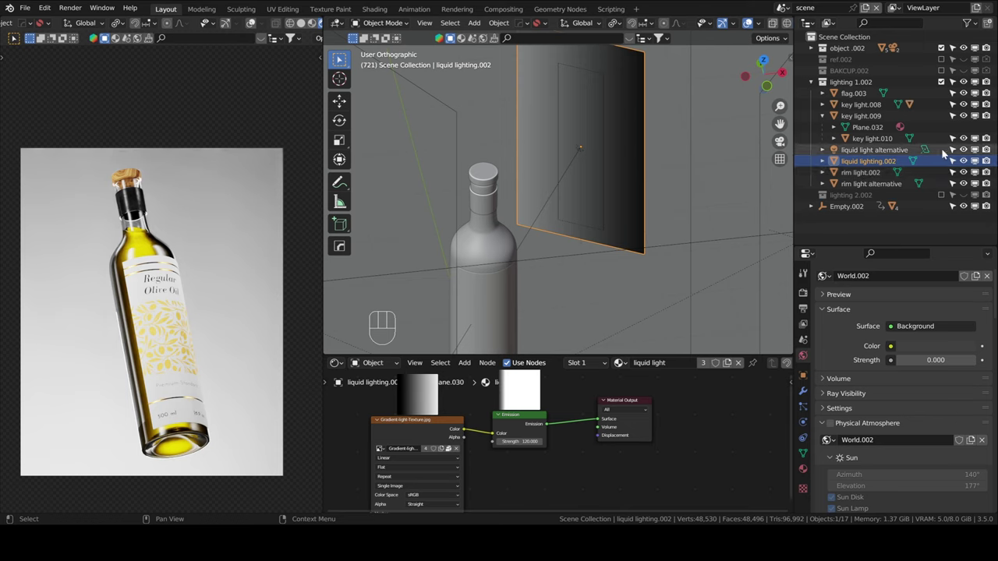
left_click(963, 149)
left_click(964, 161)
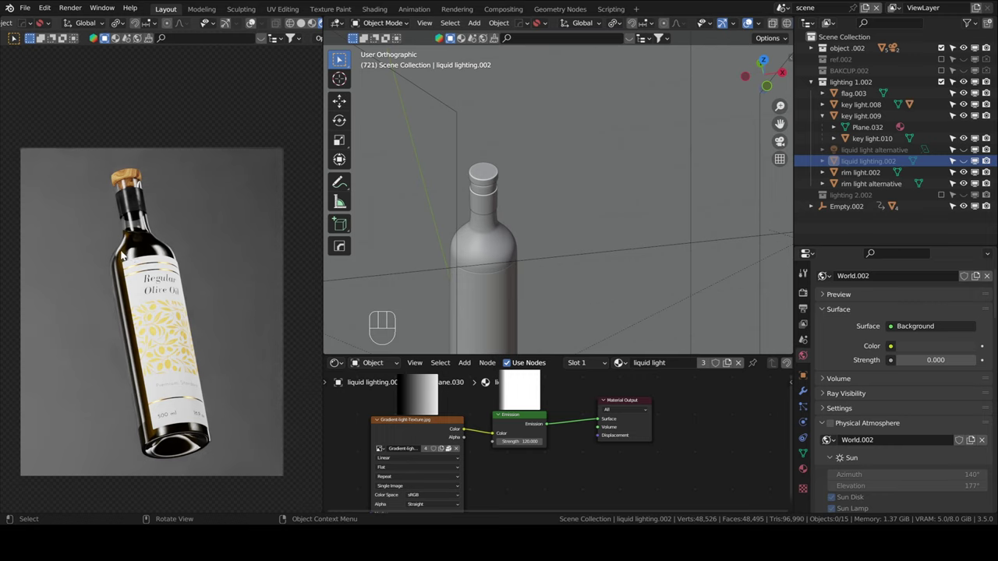
scroll(123, 259, "up", 5)
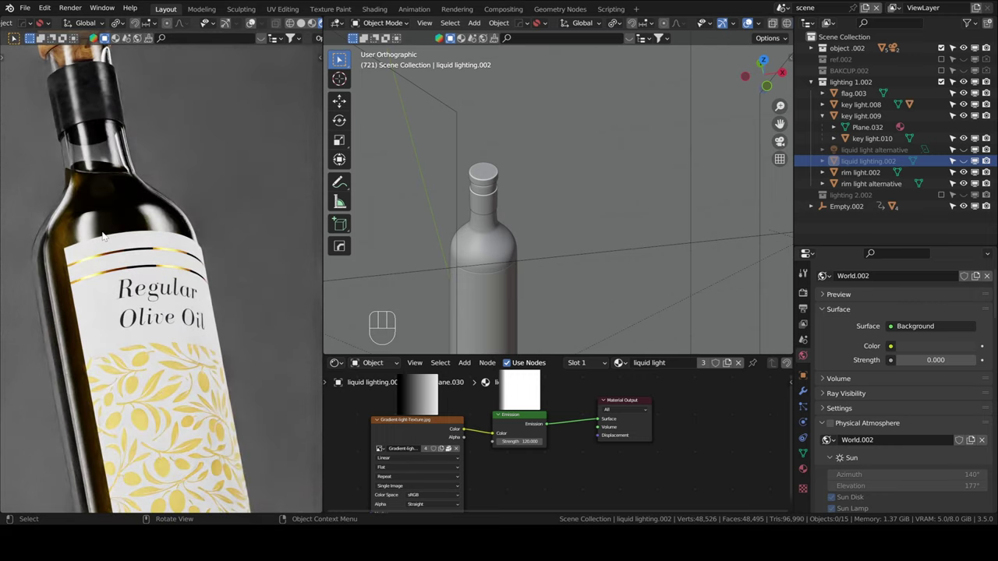
middle_click_drag(96, 253, 156, 244, "shift")
scroll(156, 245, "down", 3)
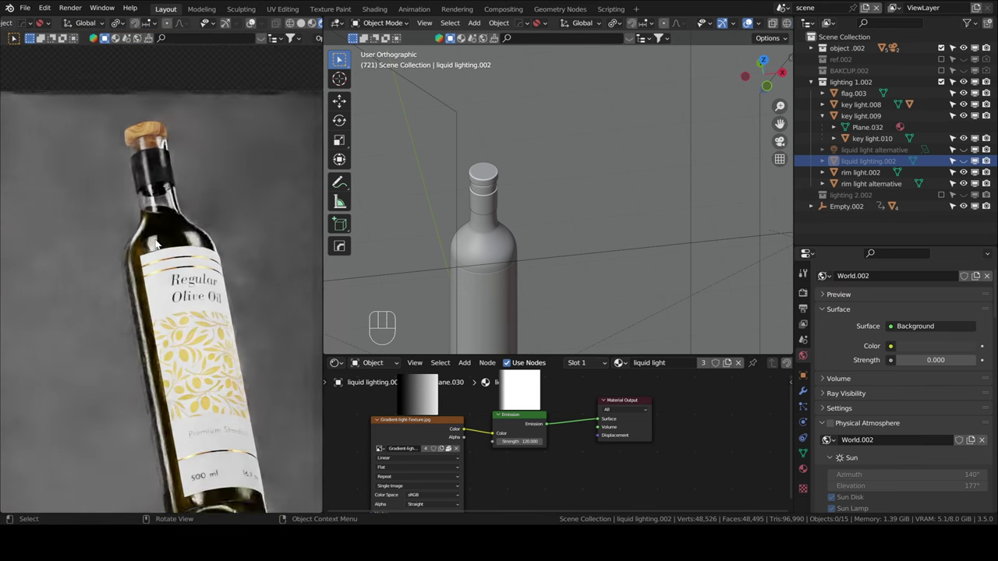
Step: Show liquid lighting.002 again, select it and examine its gradient texture and emission nodes
left_click(964, 161)
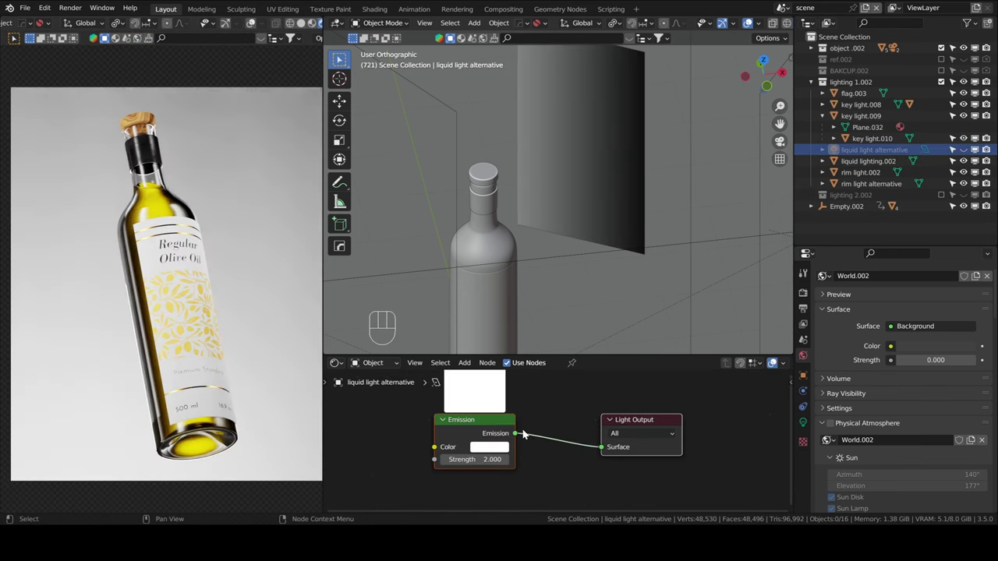
left_click(593, 121)
middle_click_drag(593, 122, 618, 179)
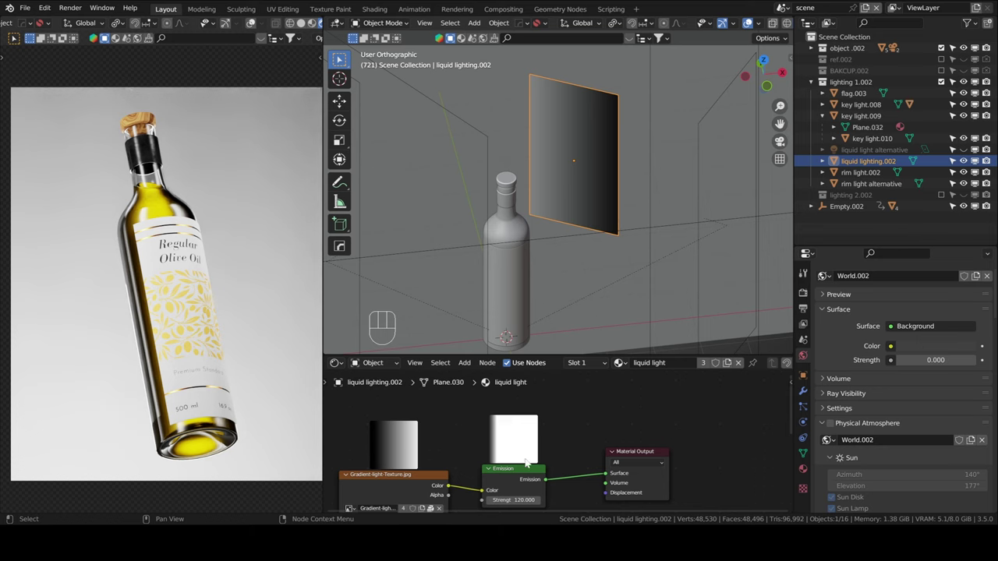
middle_click_drag(526, 463, 528, 445)
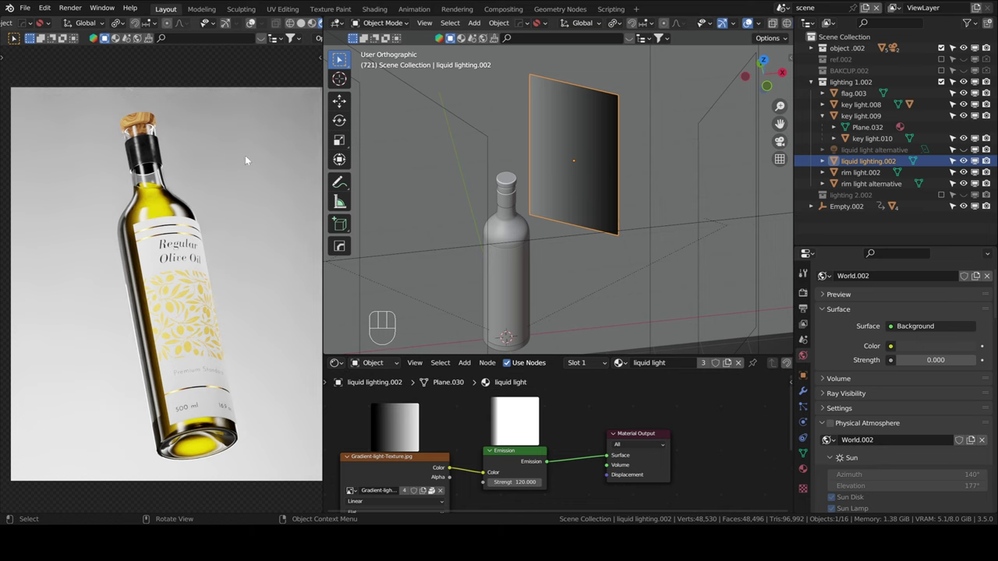
Step: Add an area light and move it about 9 m up along the Z axis, above the bottle
scroll(574, 192, "down", 4)
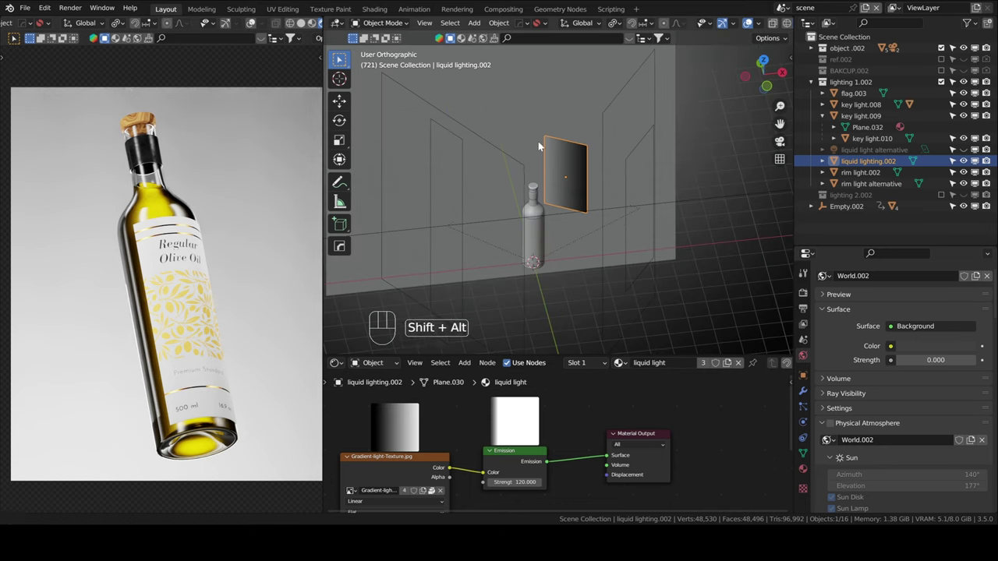
middle_click_drag(537, 141, 556, 173, "shift")
middle_click_drag(556, 173, 579, 185)
key("shift+a")
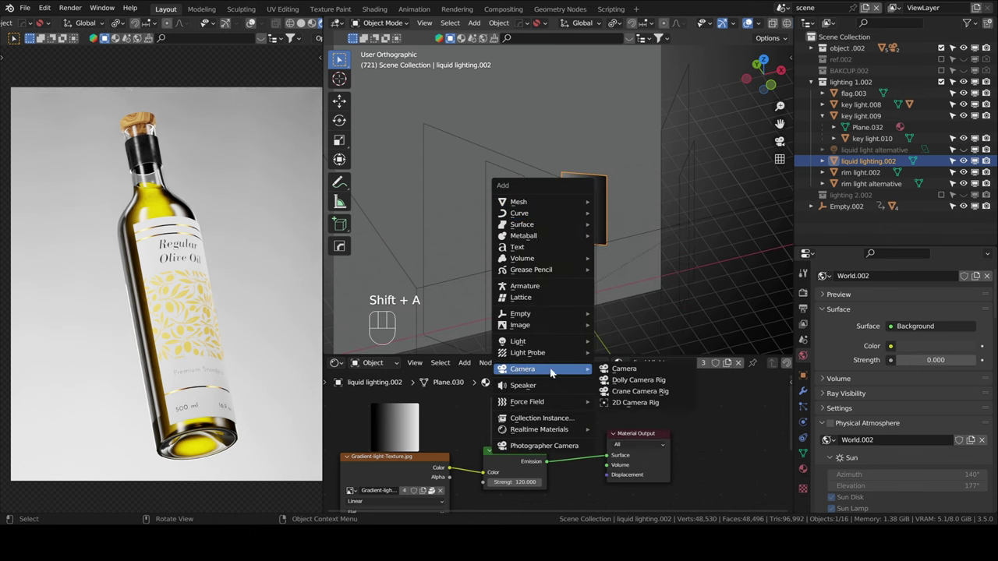
mouse_move(530, 341)
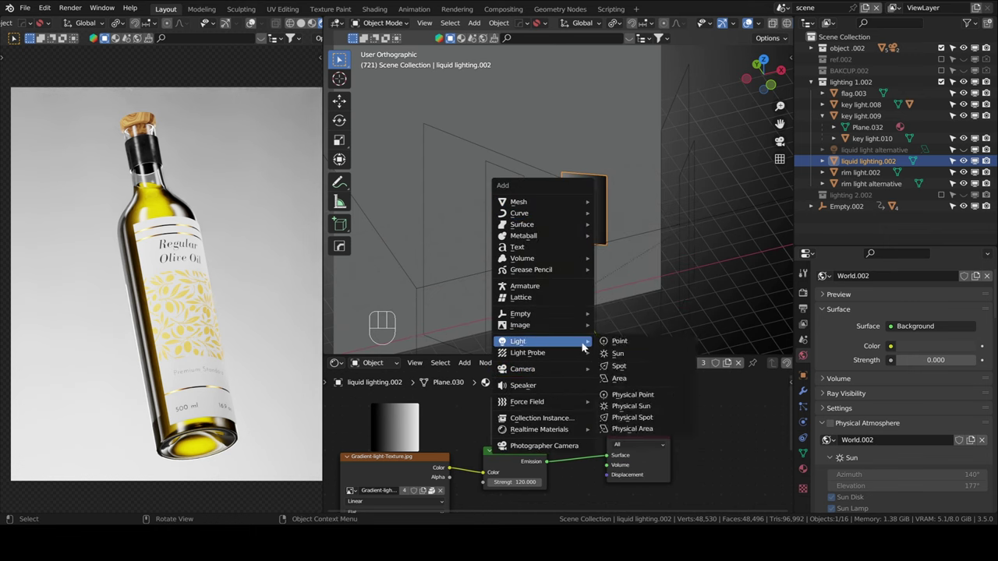
left_click(620, 375)
key("g")
key("z")
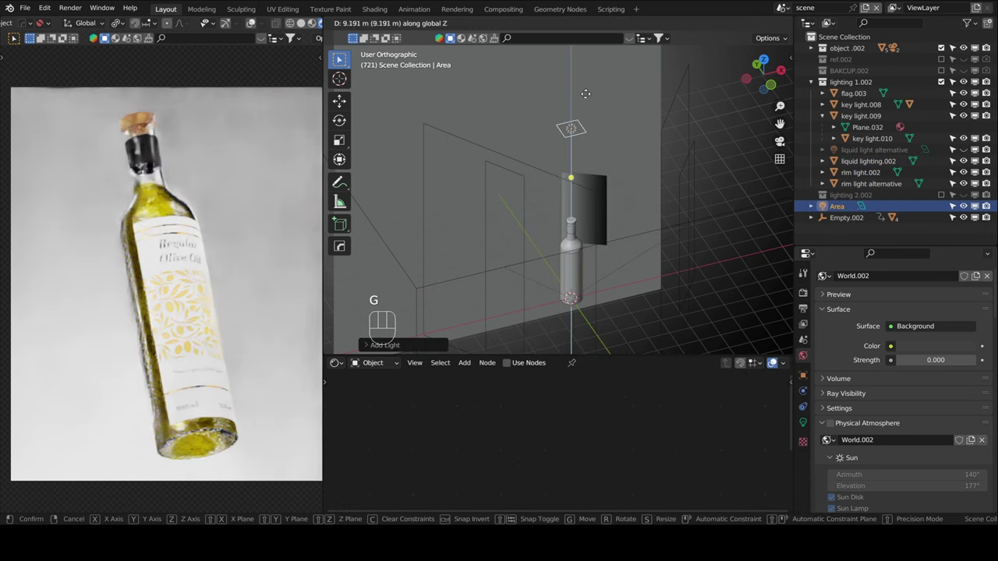
left_click(602, 99)
Step: Raise the area light further along the Z axis and stretch it along X into a long, narrow strip
middle_click_drag(608, 113, 624, 154)
scroll(625, 155, "down", 3)
key("g")
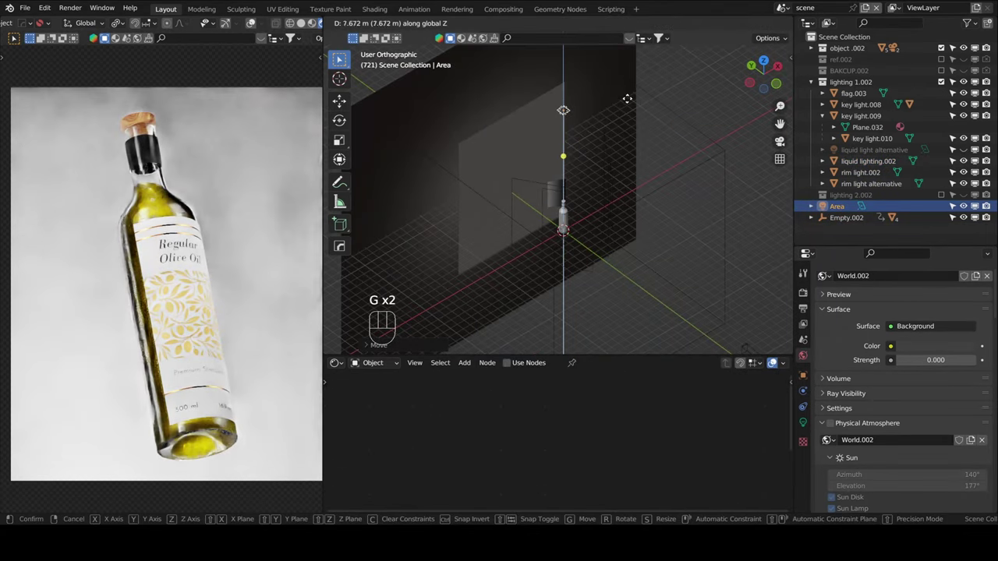
key("s")
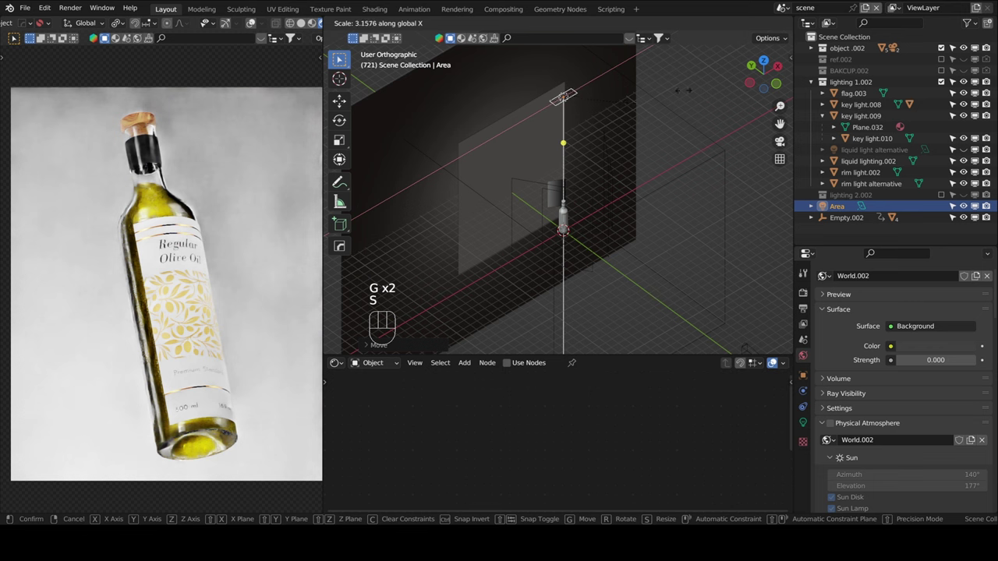
left_click(586, 187)
Step: Rotate the strip-shaped area light about 37° around the X axis towards the background
key("r")
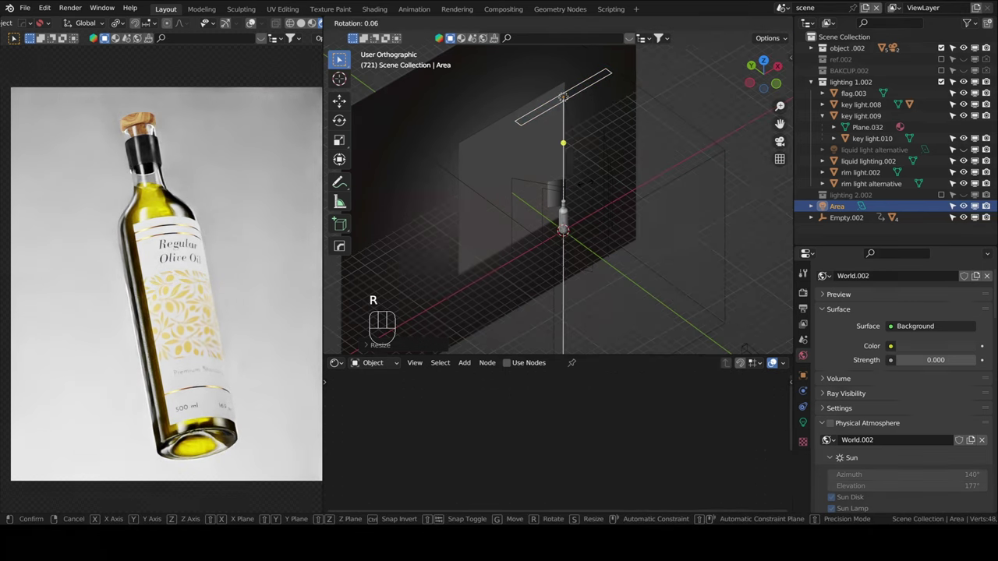
key("x")
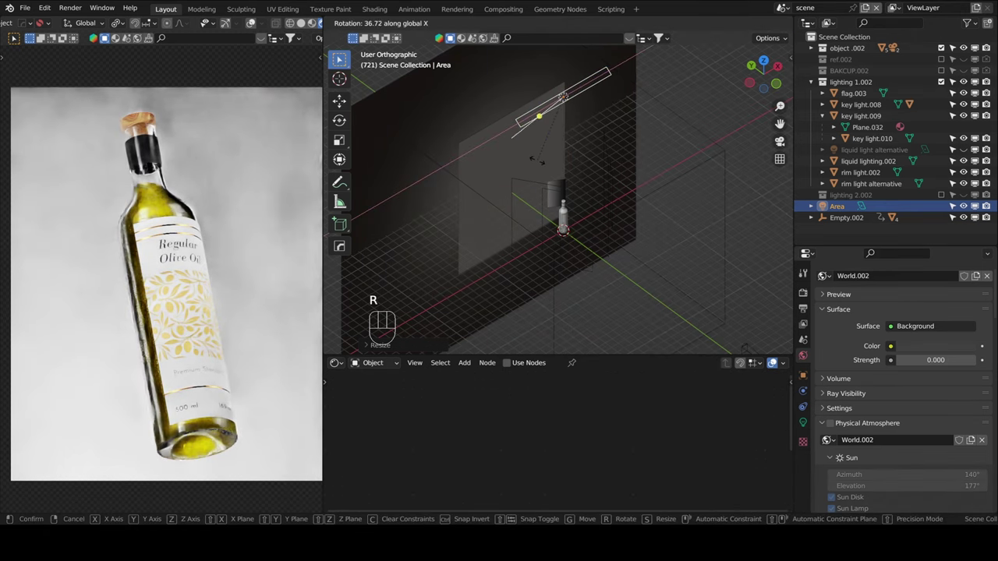
left_click(489, 273)
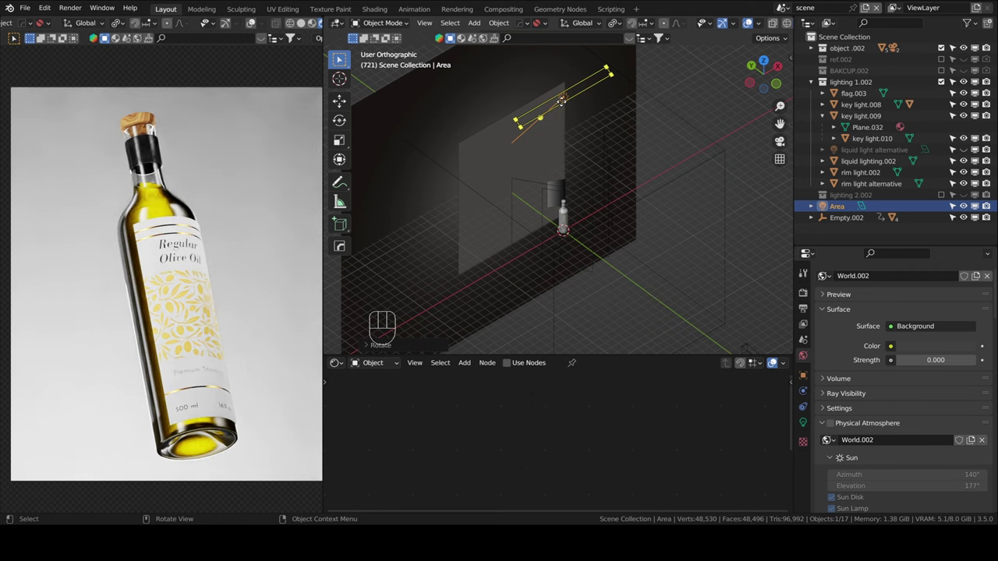
Step: Delete the strip-shaped area light above the bottle
key("Delete")
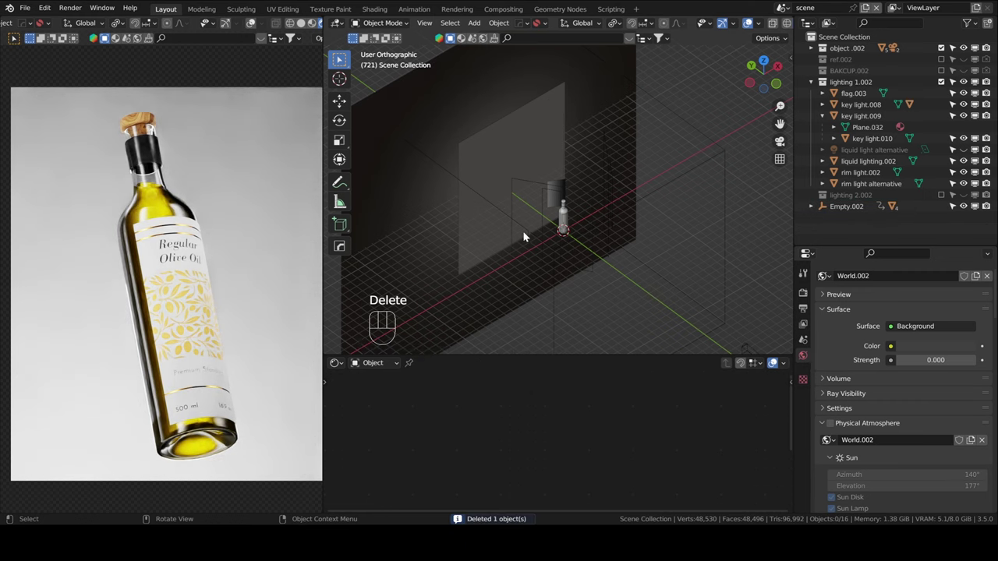
scroll(567, 246, "up", 5)
middle_click_drag(567, 246, 532, 180, "shift")
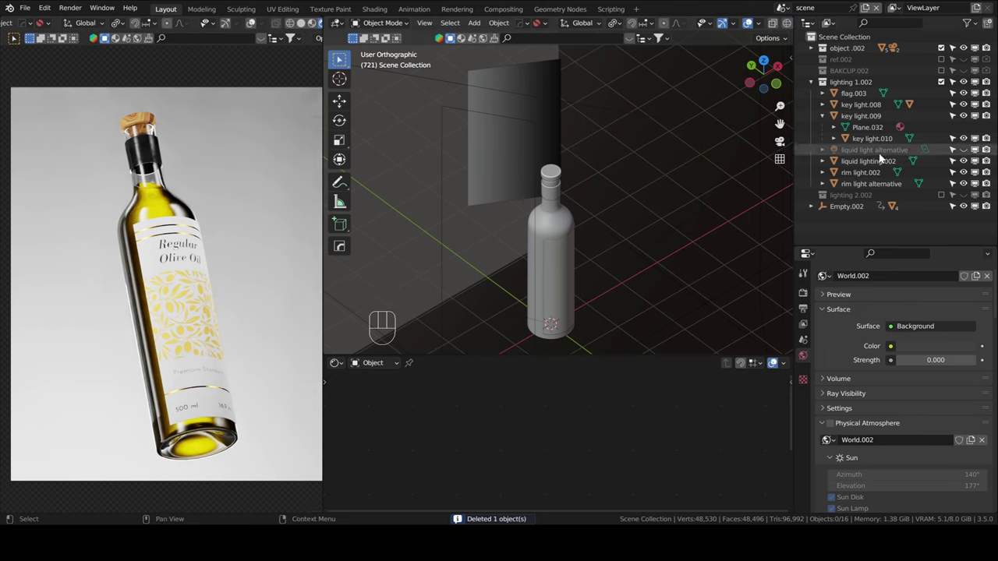
Step: Compare the bottle lit by liquid light alternative instead of liquid lighting.002, examine the alternative's emission node, and restore the original light visibility
left_click(962, 161)
left_click(962, 148)
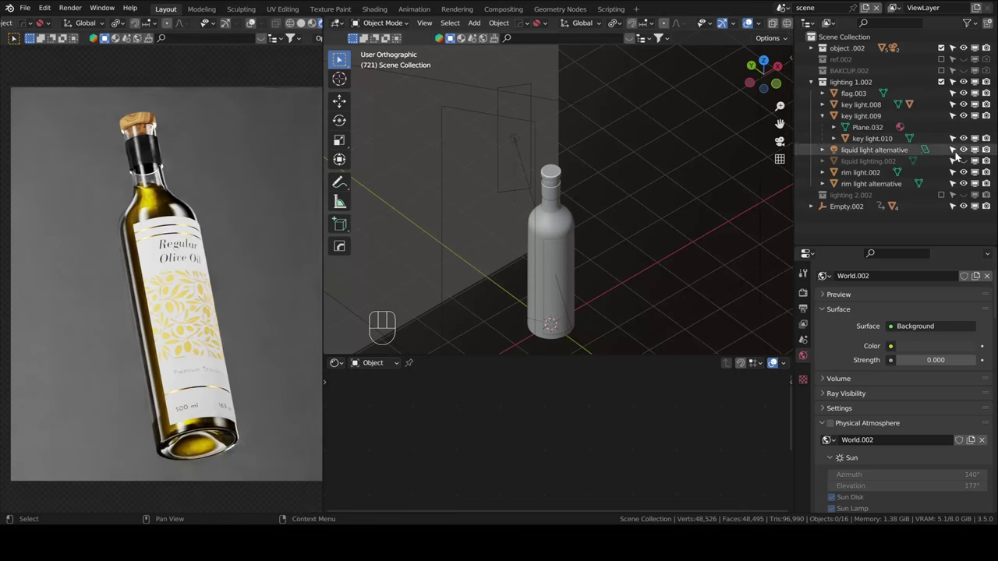
left_click(961, 149)
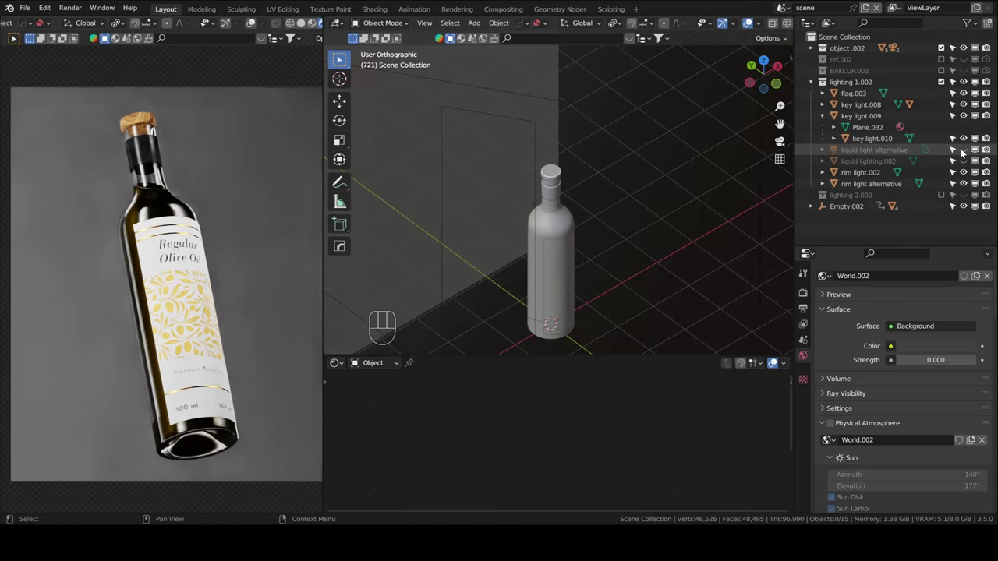
left_click(961, 150)
left_click(891, 149)
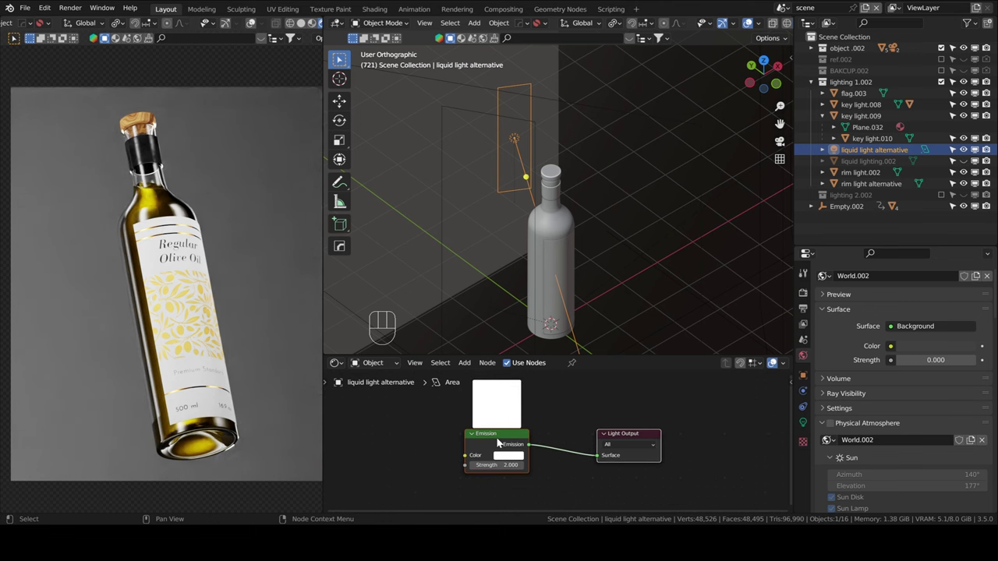
left_click(963, 160)
left_click(963, 149)
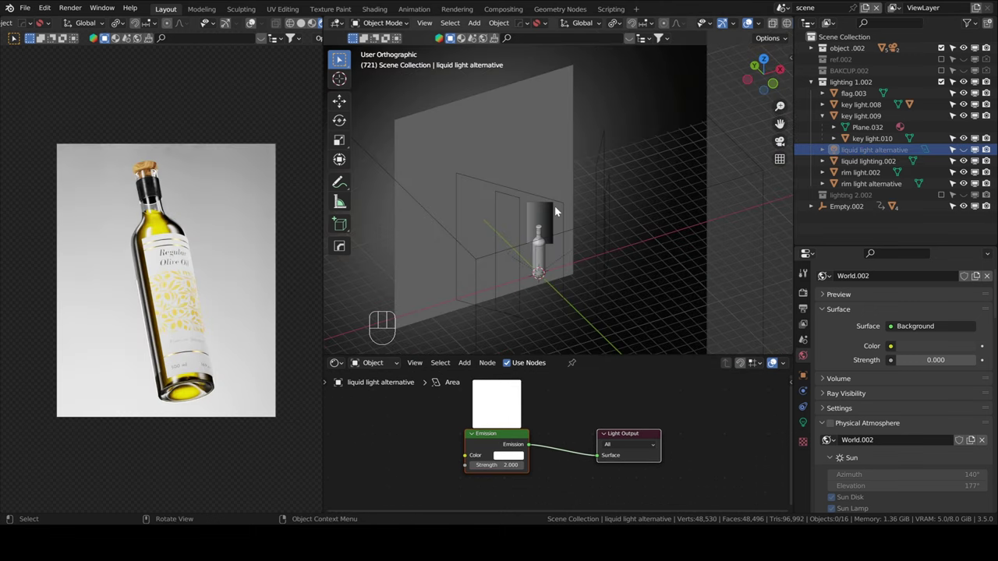
Step: Select the flag.003 plane behind the bottle and examine its placement in front of the large rim light
middle_click_drag(562, 194, 584, 162, "shift")
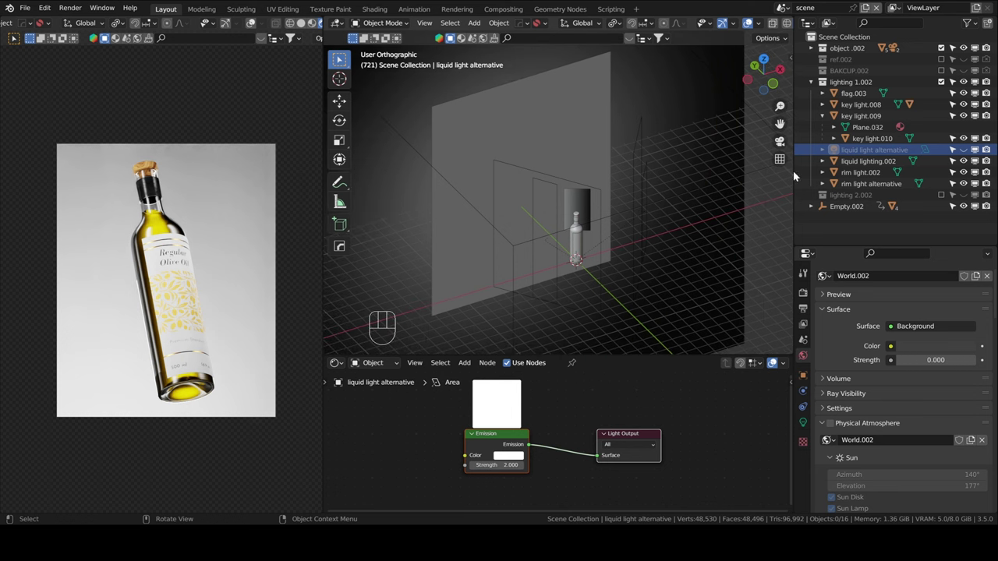
left_click(520, 130)
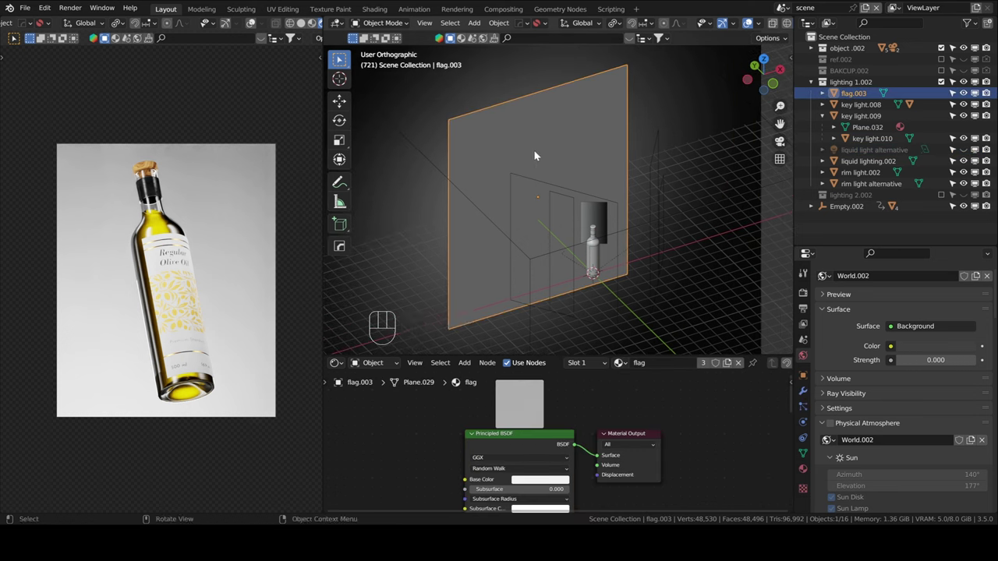
mouse_move(535, 153)
left_mouse_down("alt")
mouse_move(577, 161)
mouse_move(537, 143)
left_mouse_up("alt")
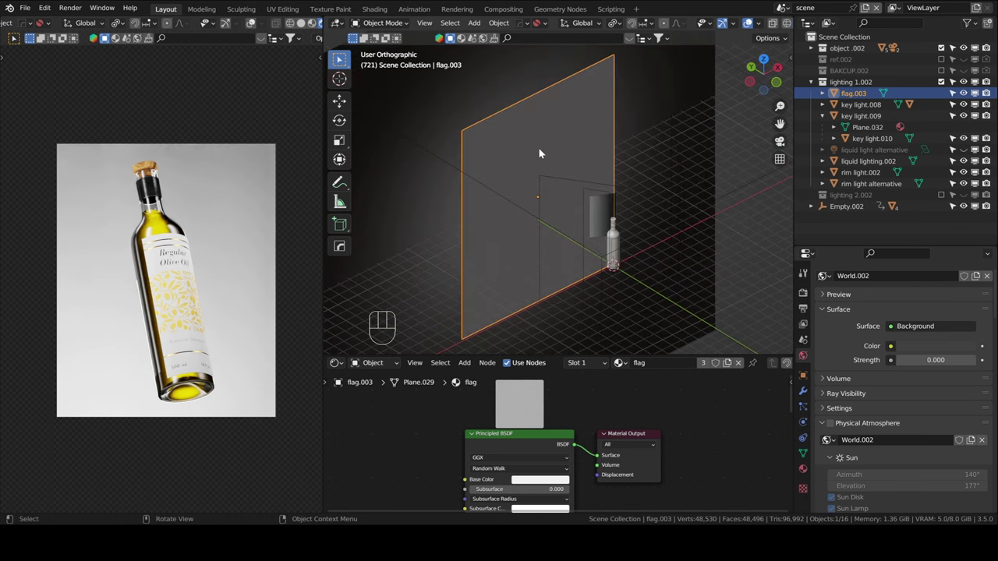
scroll(545, 137, "down", 3)
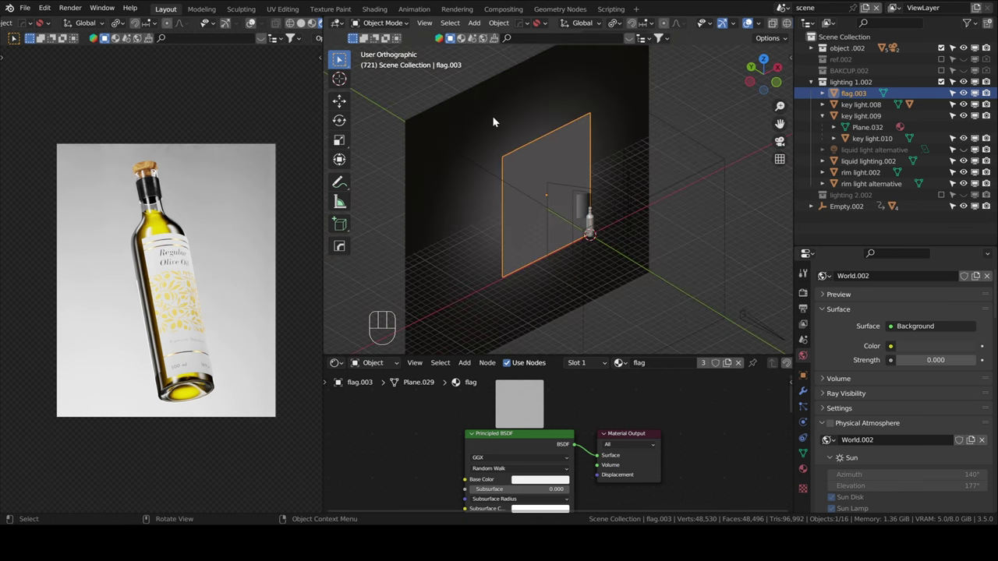
Step: Hide rim light alternative and set the 3D viewport to rendered shading
left_click(504, 119)
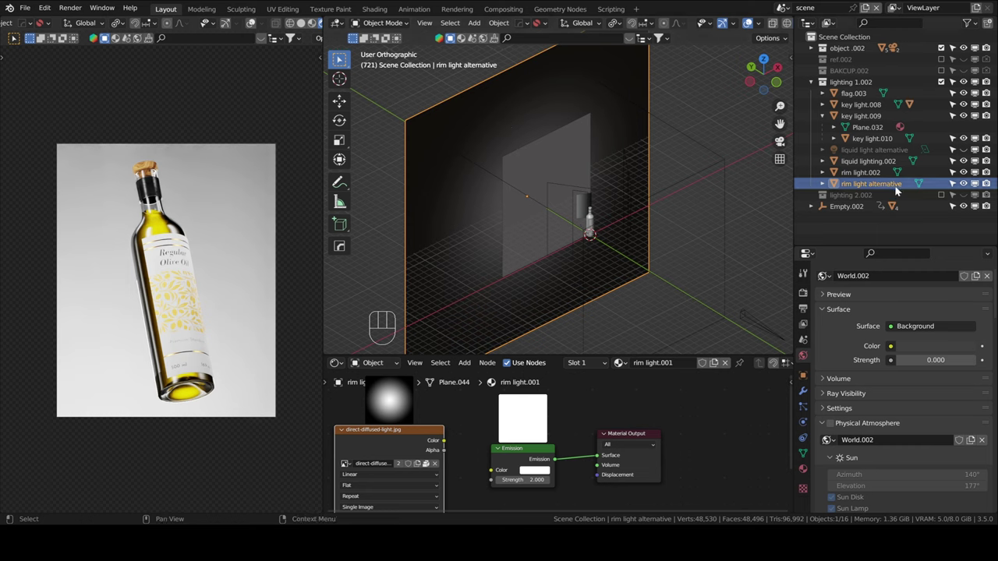
left_click(964, 183)
left_click(494, 189)
key("z")
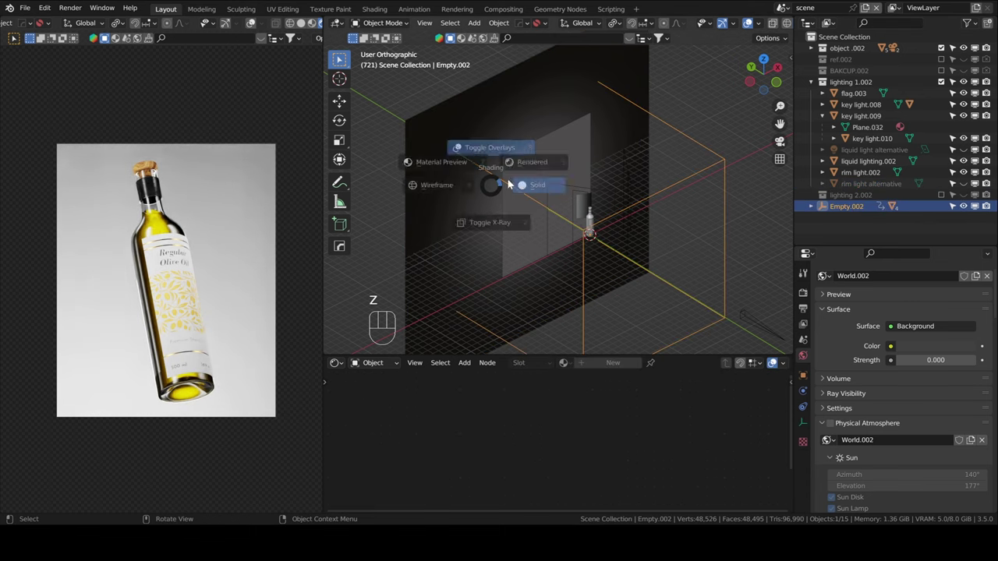
left_click(560, 146)
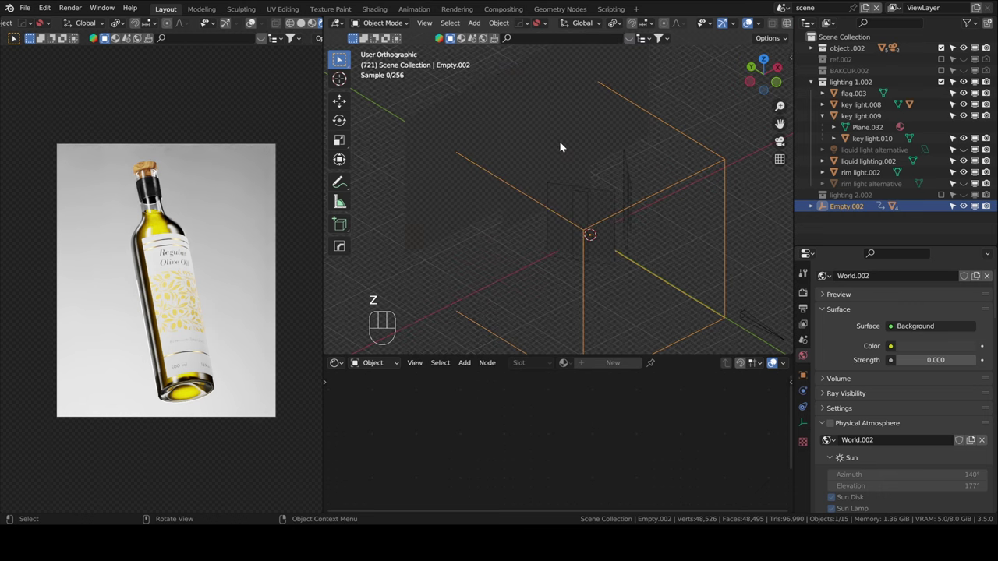
Step: Select rim light.002 behind the flag and examine its gradient image texture and emission nodes
left_click(497, 98)
left_click_drag(464, 434, 456, 415, "alt+shift")
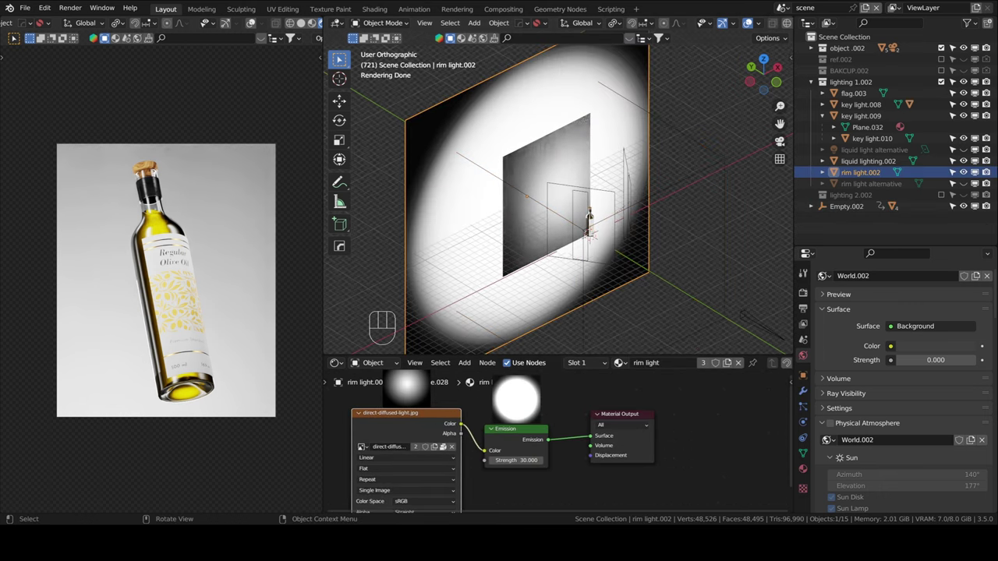
key("alt+Tab")
key("alt+Tab")
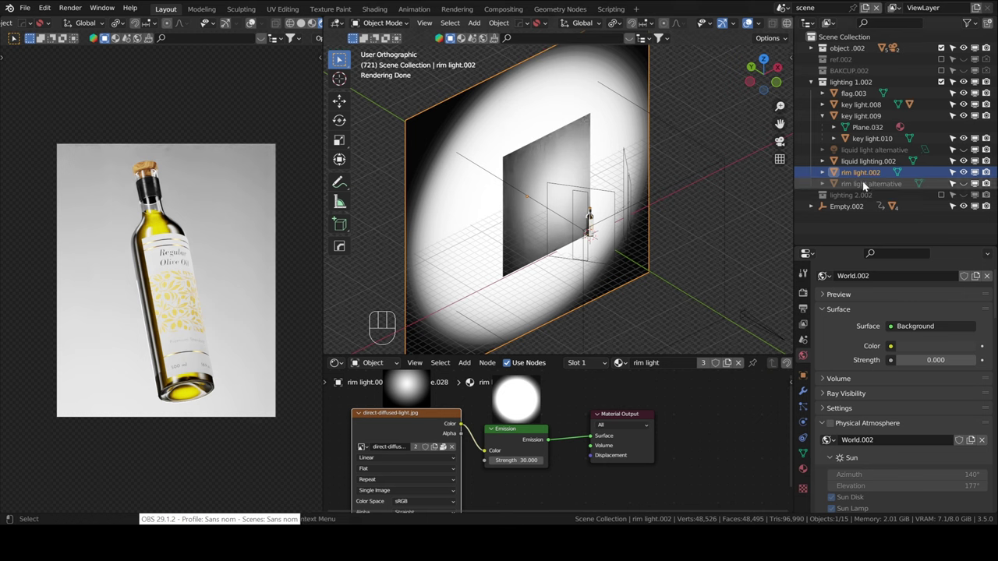
Step: Compare the bottle lit by rim light alternative instead of rim light.002, examine the alternative's nodes, and restore rim light.002
left_click(962, 172)
left_click(963, 184)
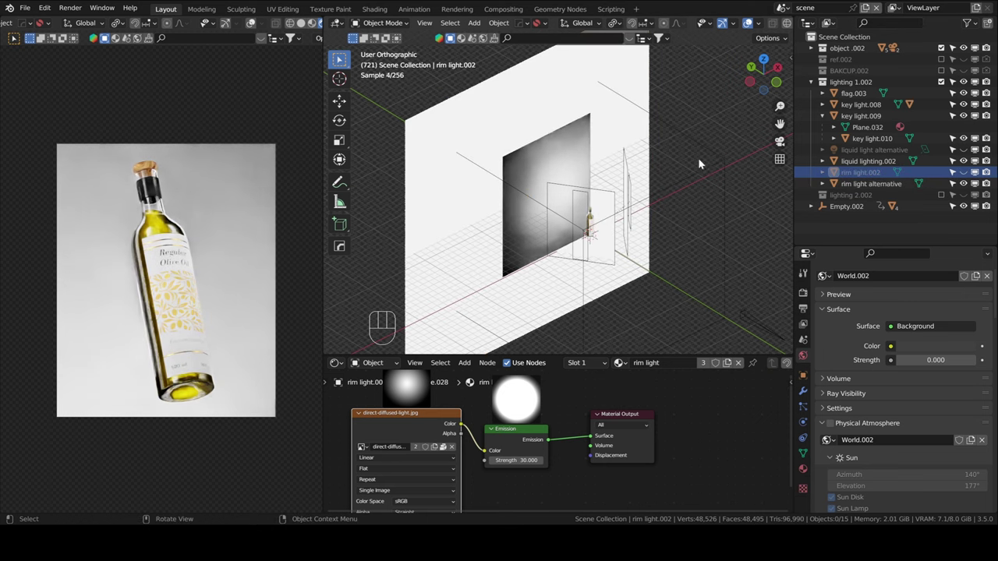
left_click(528, 125)
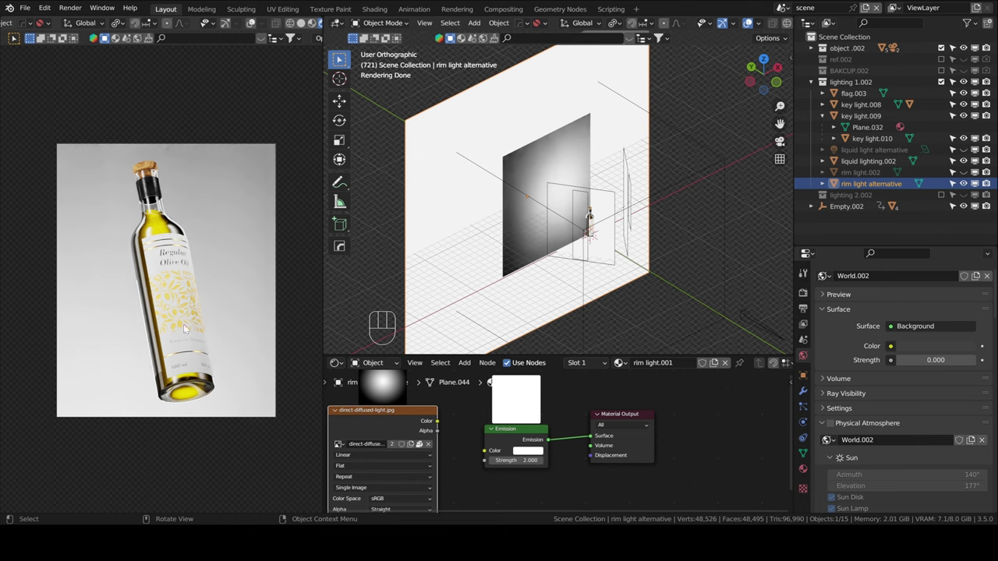
left_click(964, 173)
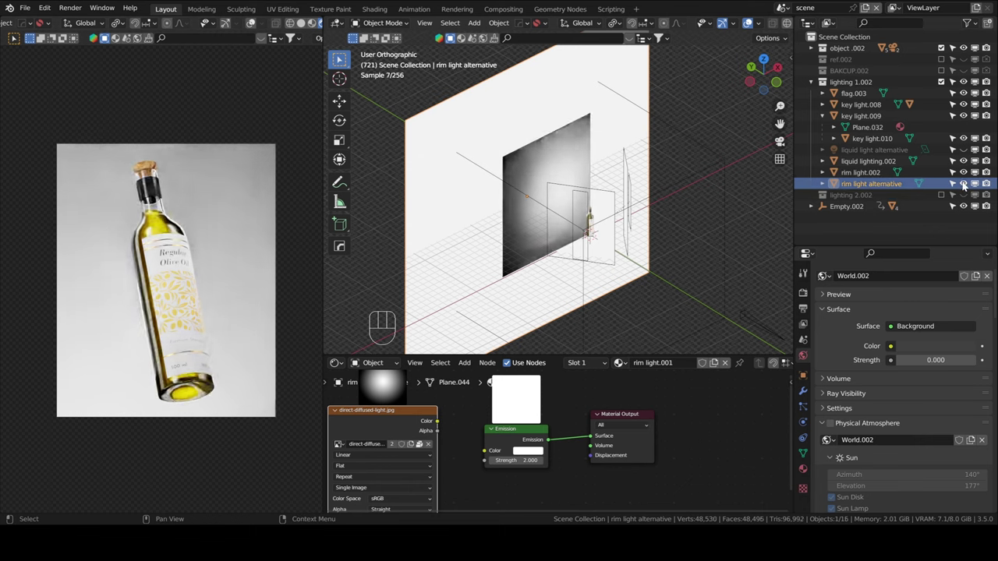
left_click(963, 184)
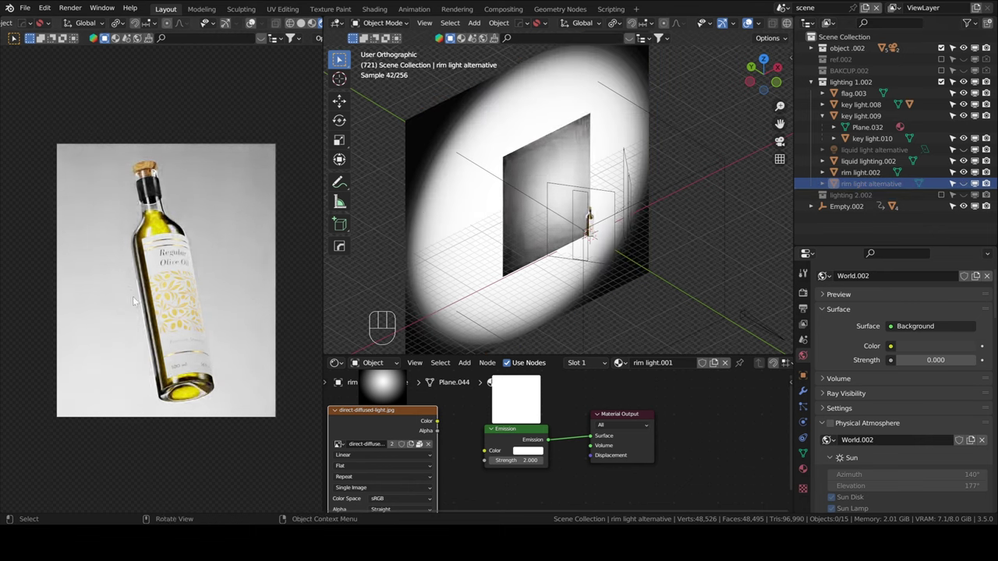
Step: Hide rim light.002 to examine the bottle's edges without it, and show it again for comparison
left_click(963, 172)
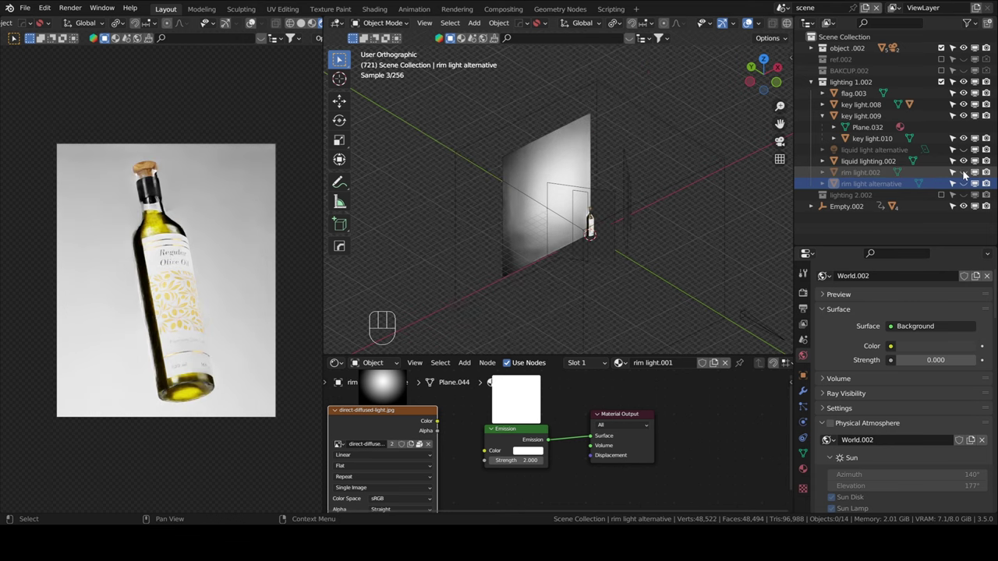
scroll(130, 297, "up", 3)
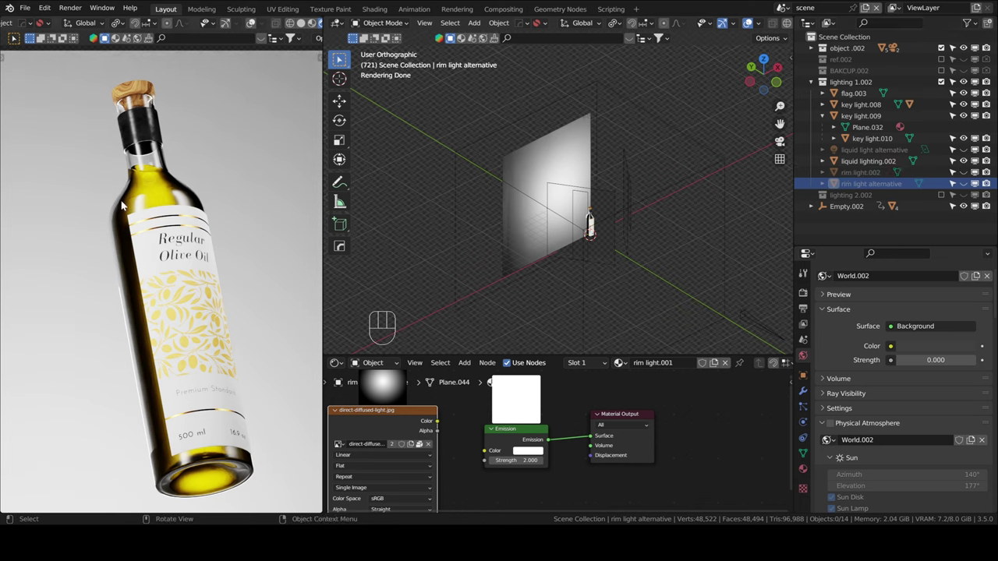
left_click(964, 172)
scroll(167, 324, "down", 2)
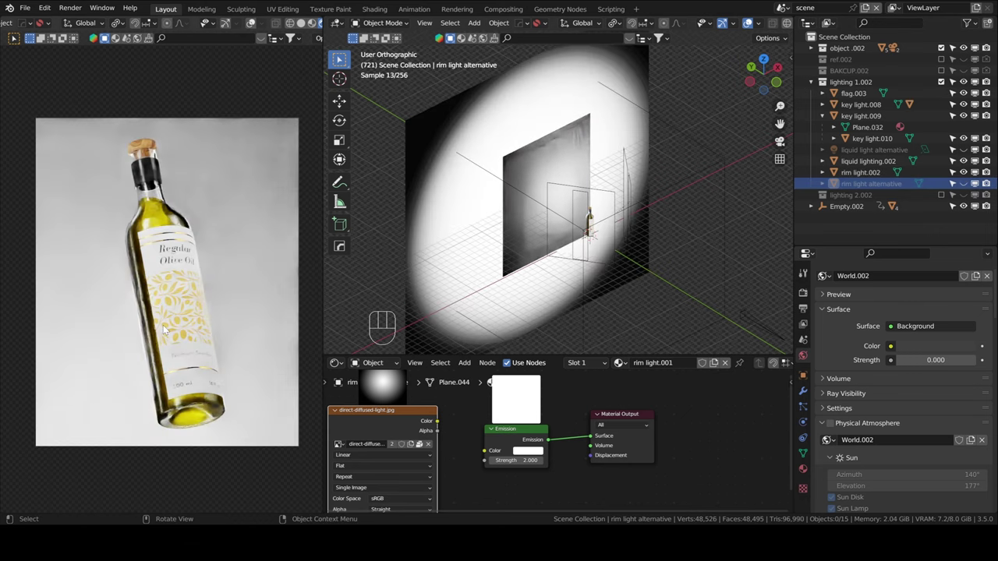
middle_click_drag(193, 317, 185, 310, "shift")
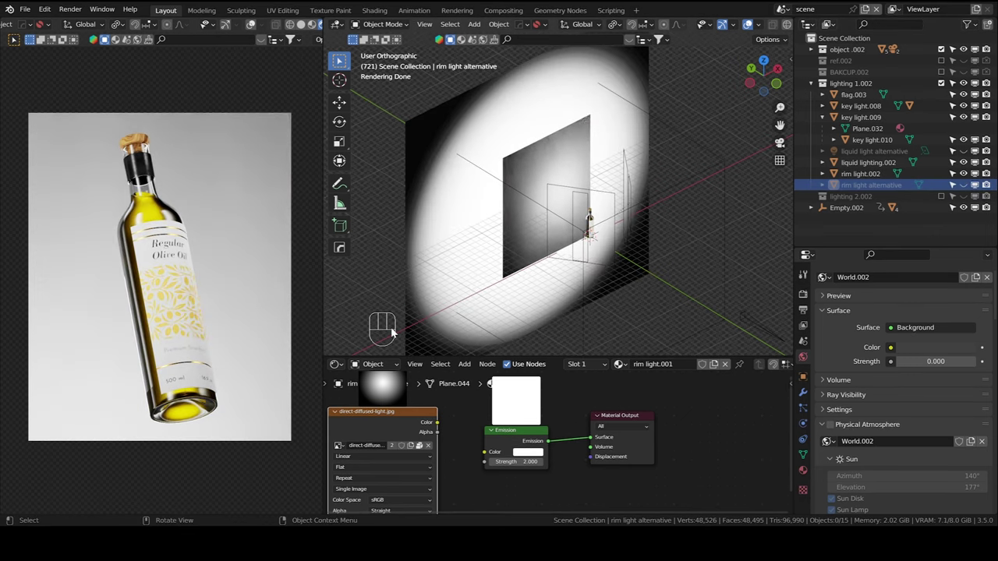